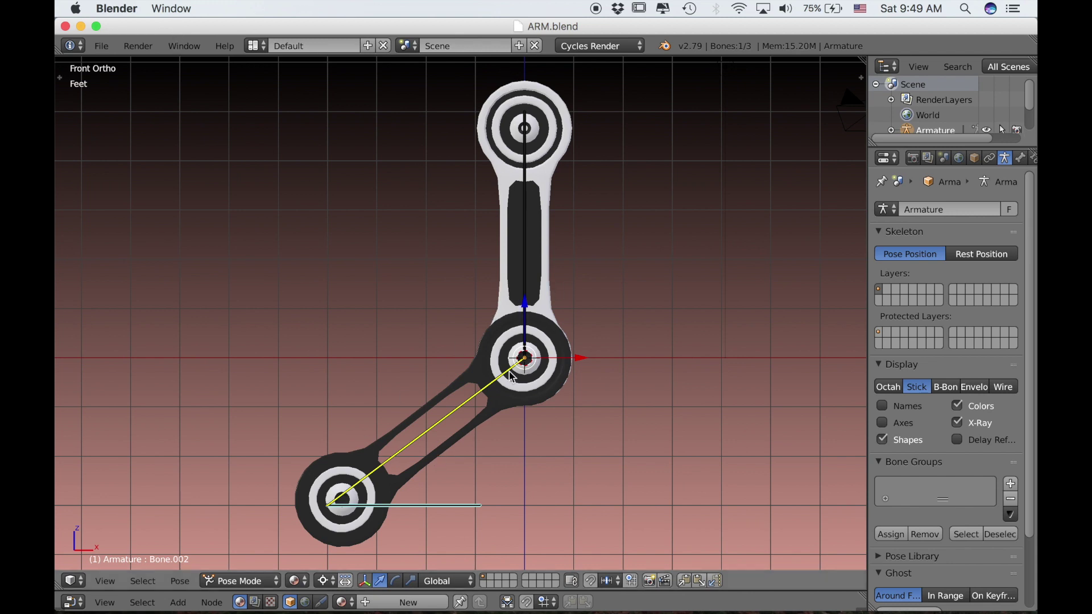
- Show the bones as octahedral, test-move the IK bone, then restore the pose and line display
left_click(887, 387)
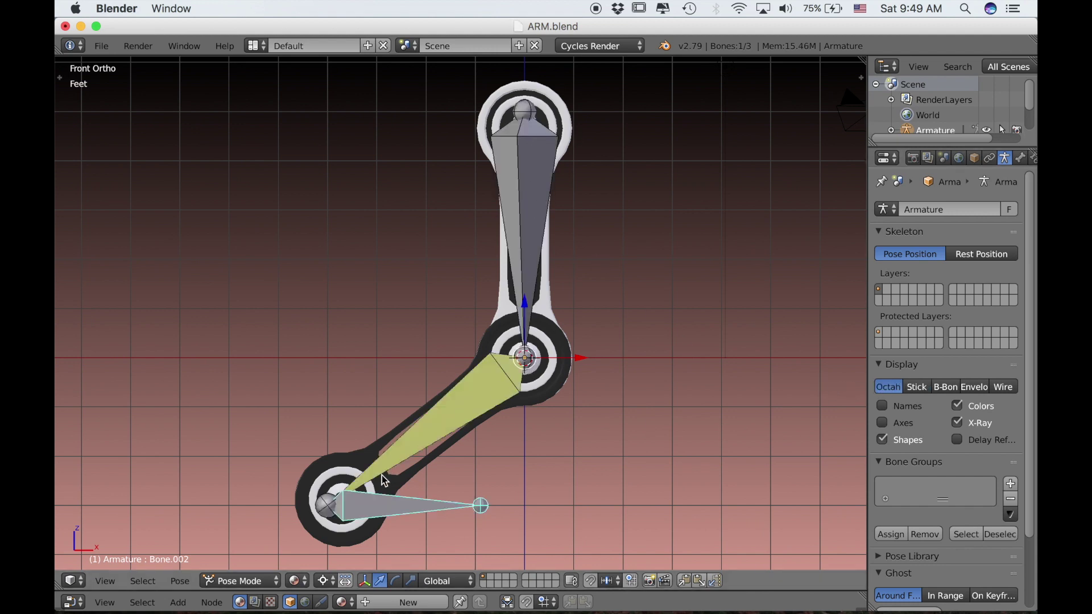
key("g")
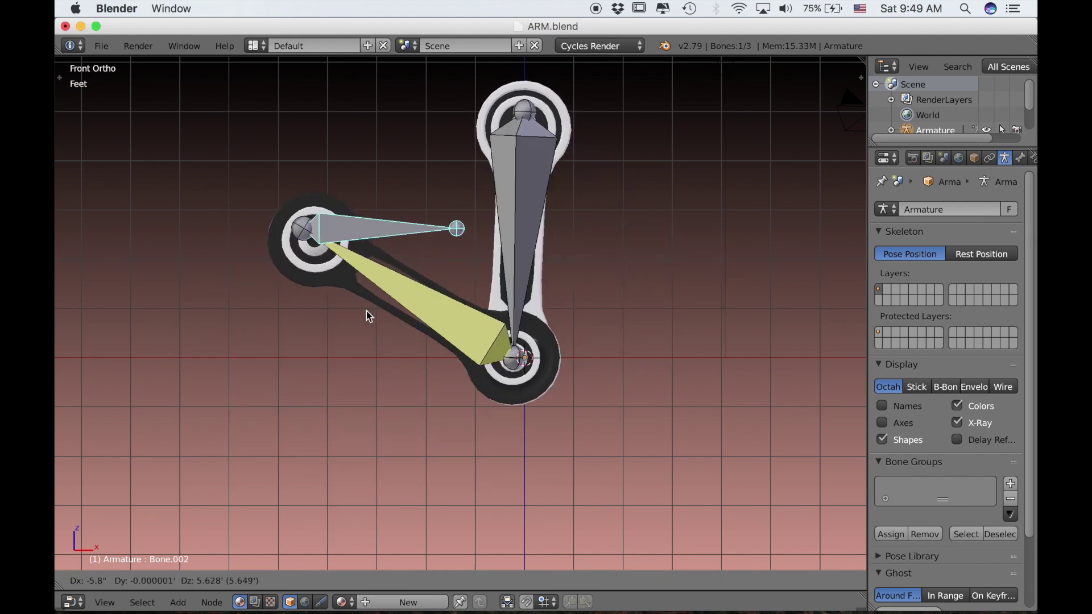
key("Escape")
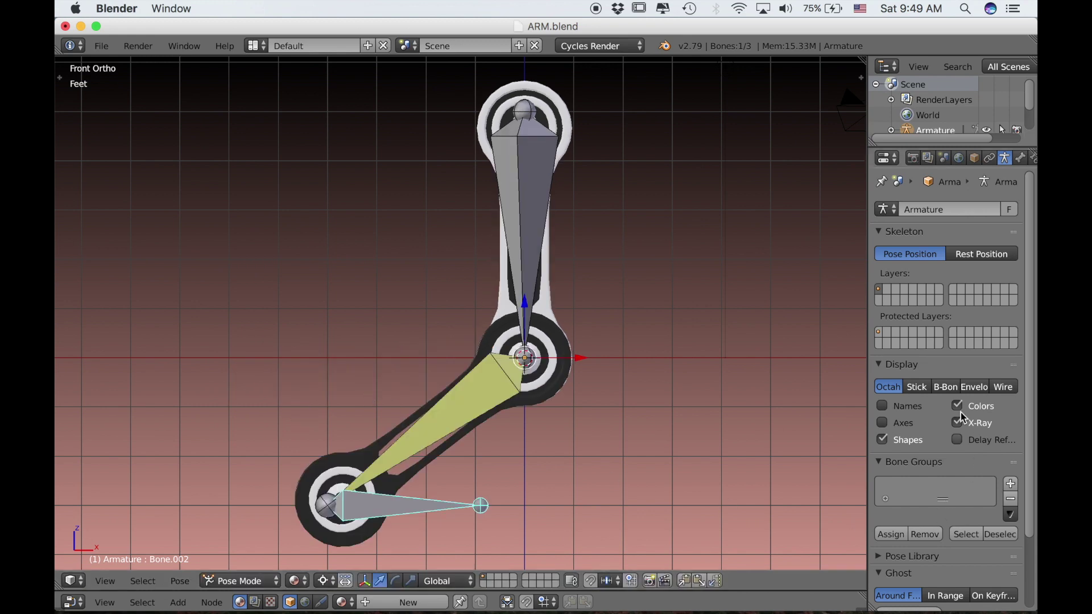
left_click(926, 391)
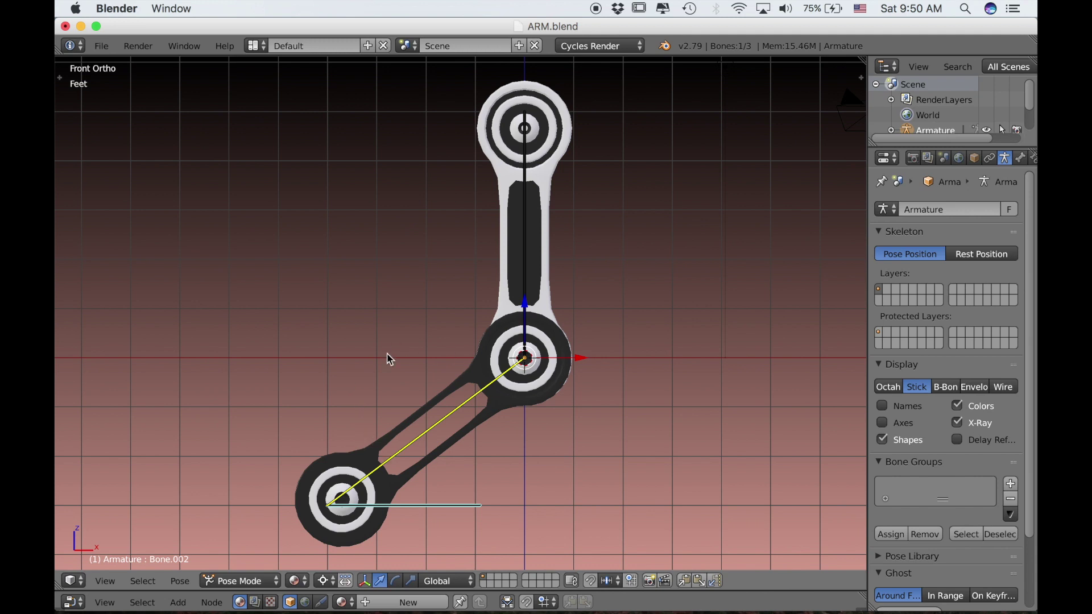
- Add a new Bezier curve object to the ARM scene
key("shift+a")
mouse_move(339, 319)
mouse_move(325, 336)
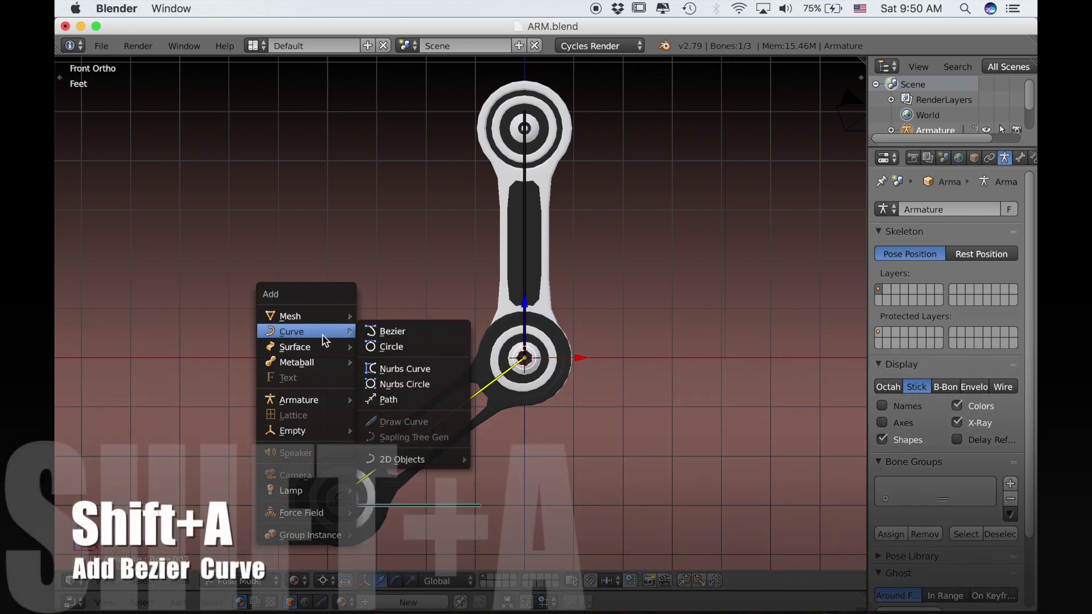
left_click(369, 335)
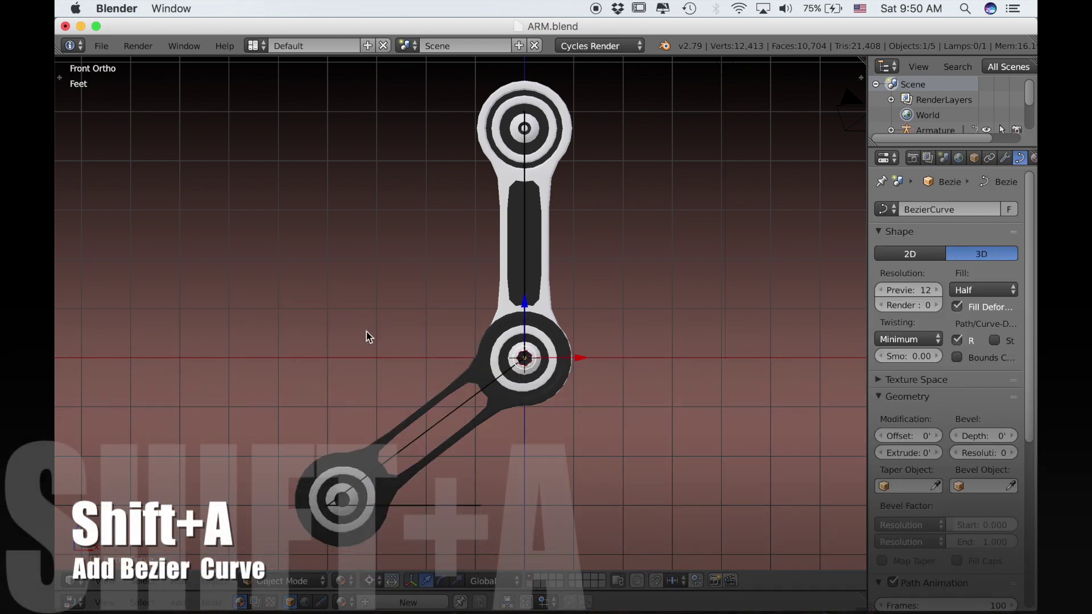
- Delete all of the Bezier curve's vertices in Edit Mode and show the Tool Shelf
key("Tab")
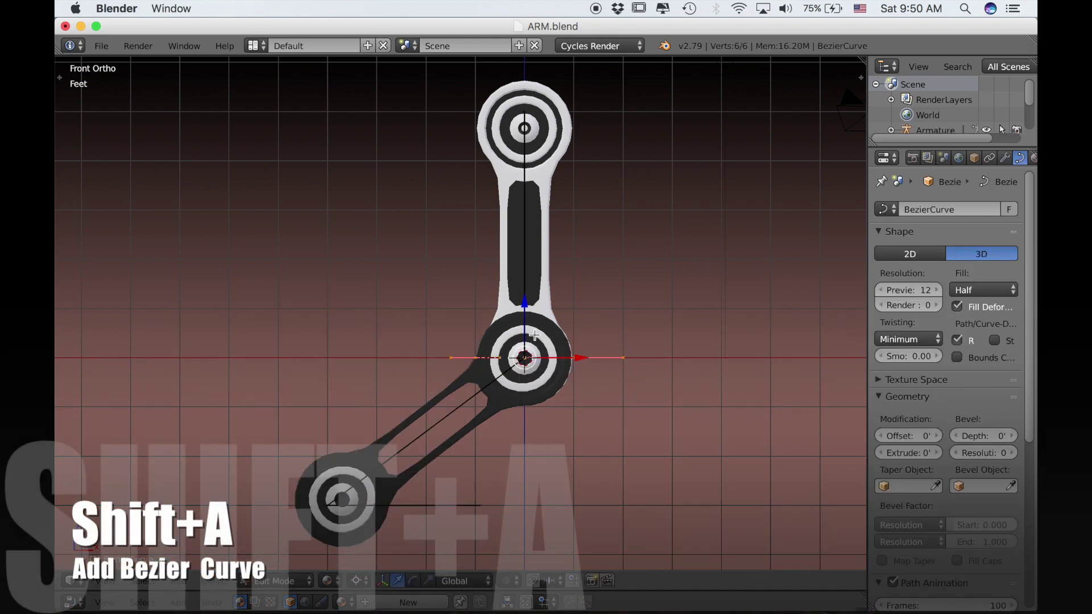
key("g")
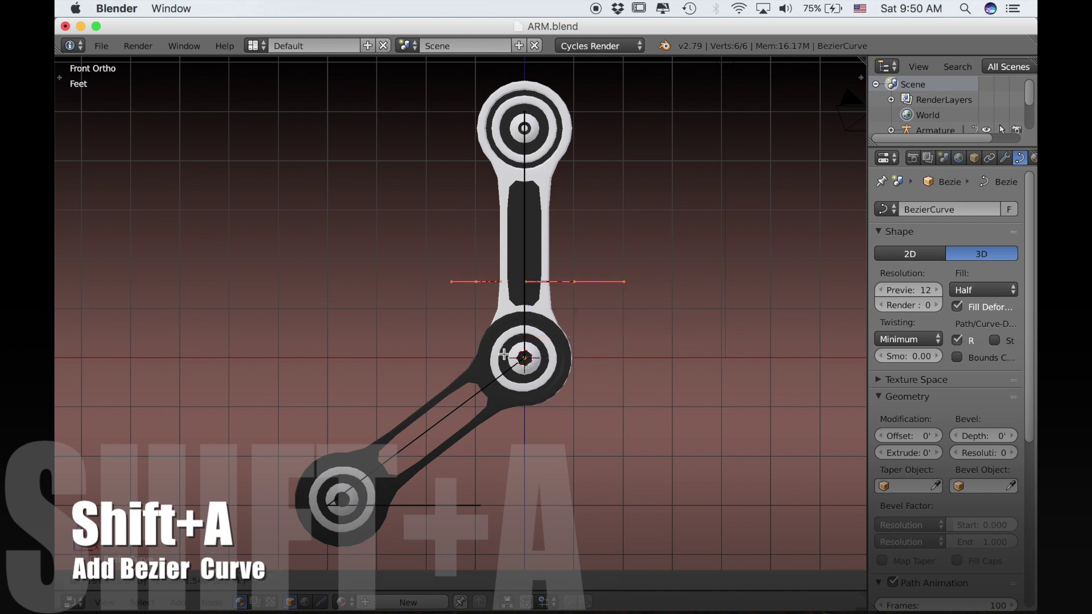
right_click(522, 355)
key("x")
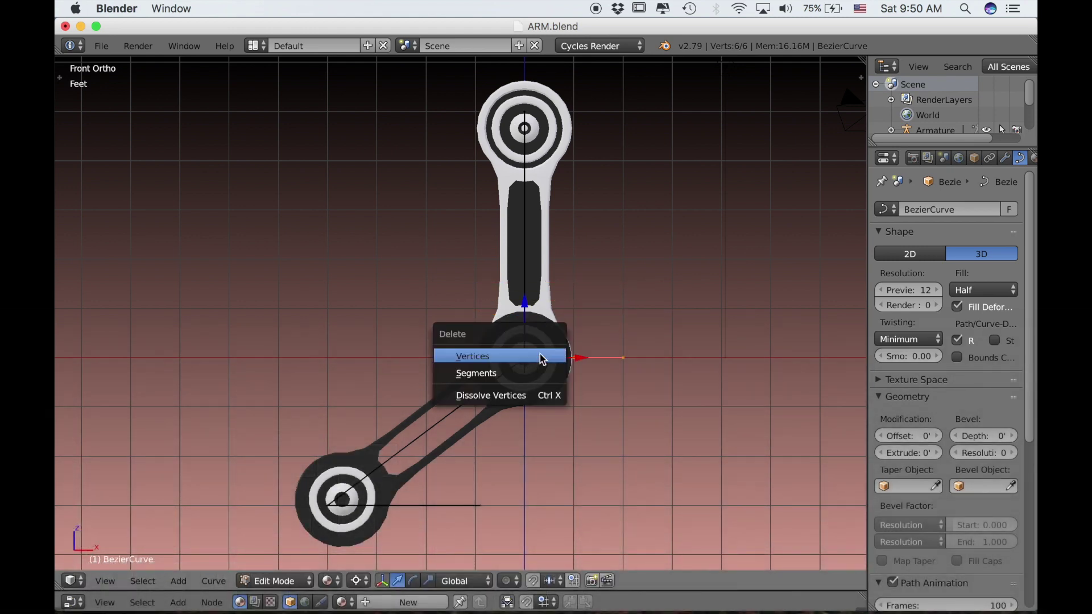
left_click(542, 358)
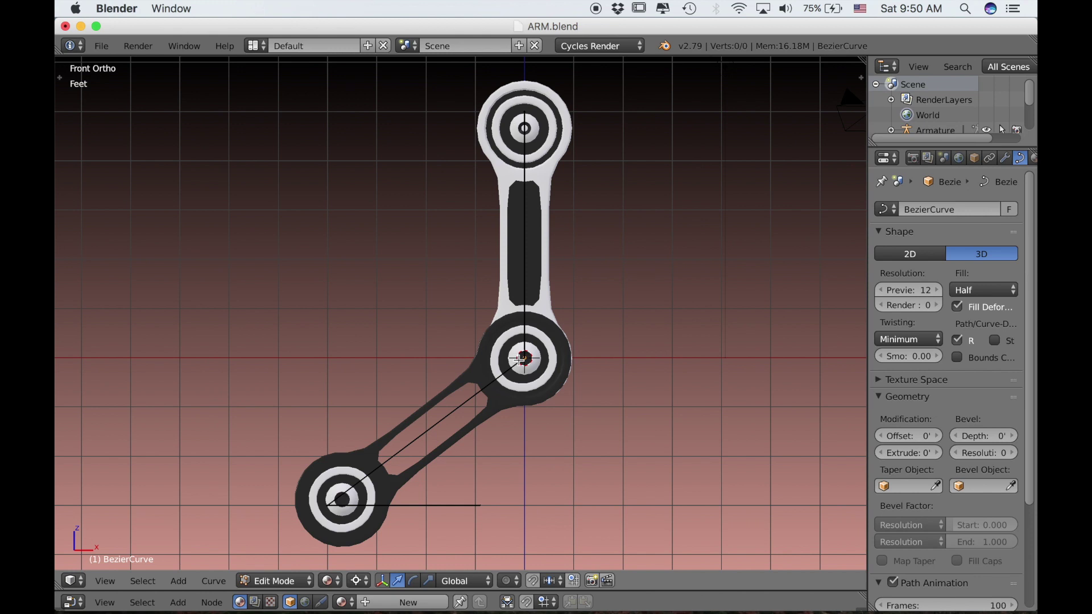
key("t")
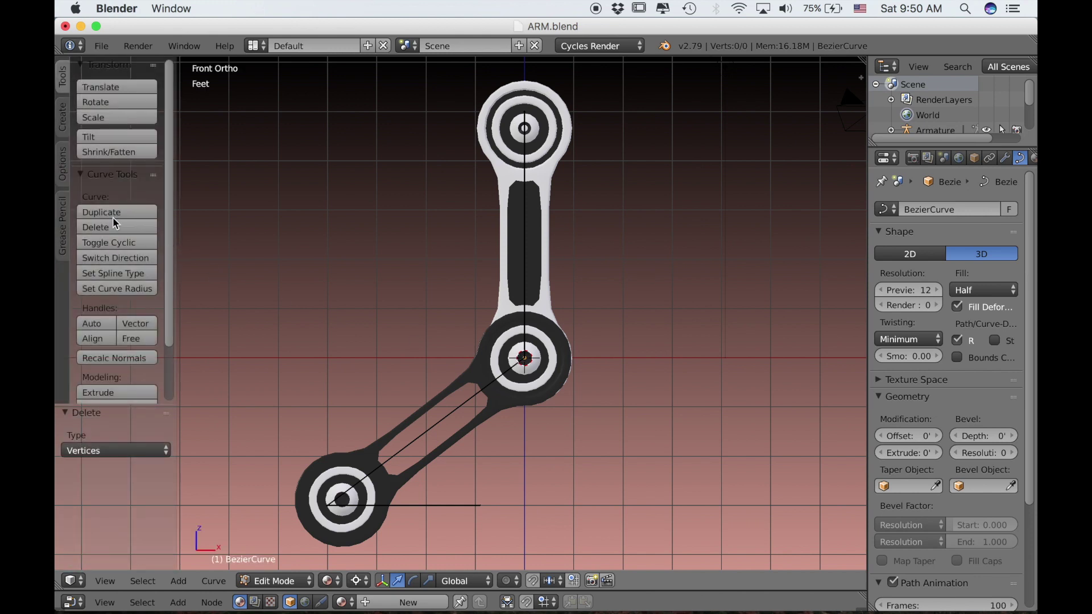
- Draw a freehand curve from the top ring around the arm's left to the base ring
left_click(66, 126)
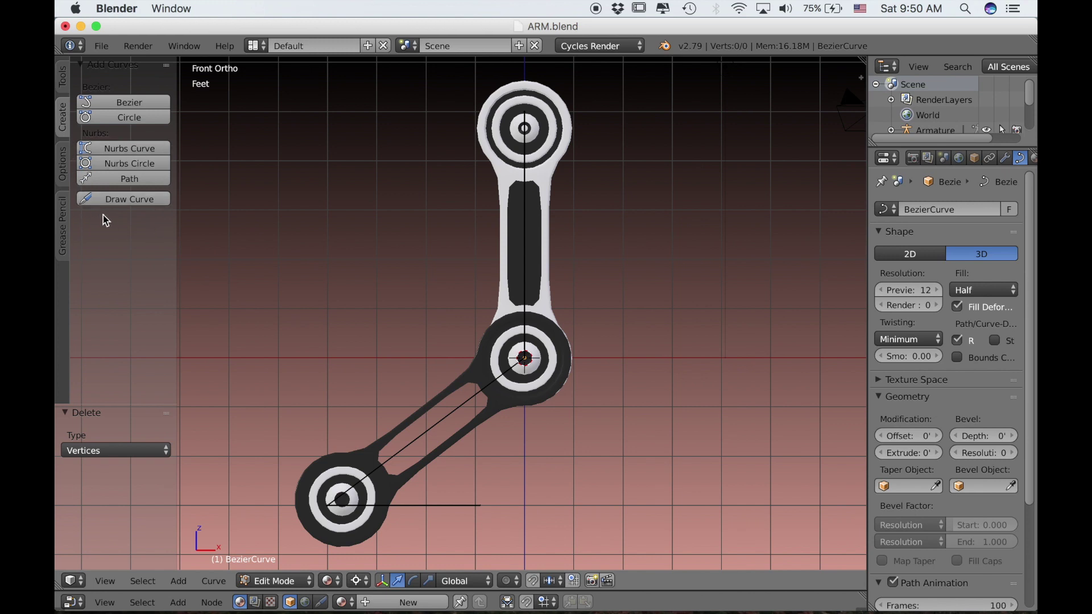
left_click(125, 198)
mouse_move(523, 127)
left_mouse_down()
mouse_move(400, 161)
mouse_move(308, 273)
mouse_move(293, 336)
mouse_move(341, 505)
left_mouse_up()
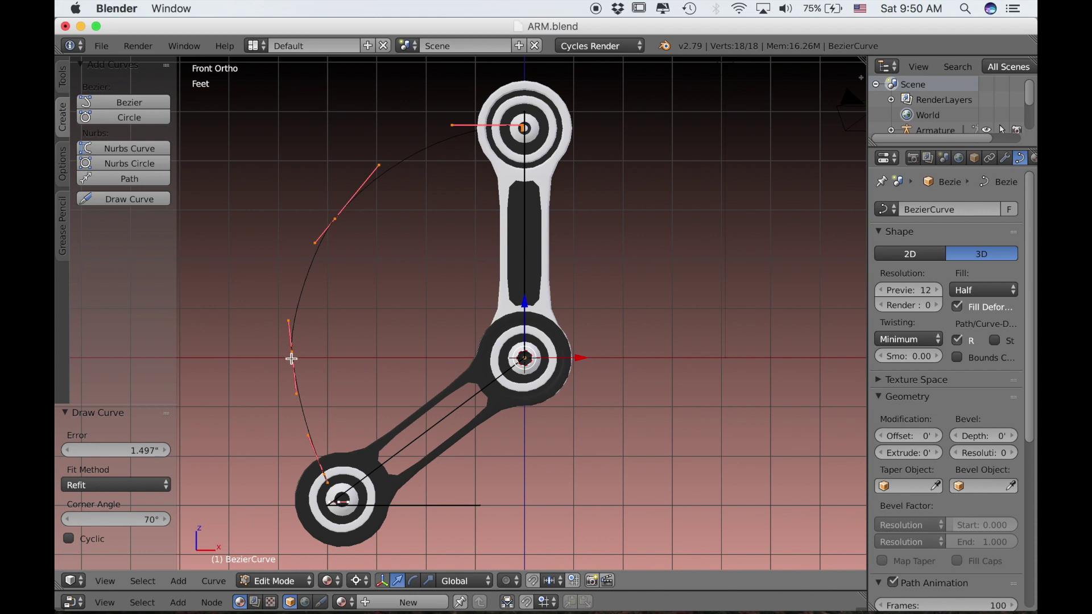
right_click(319, 458)
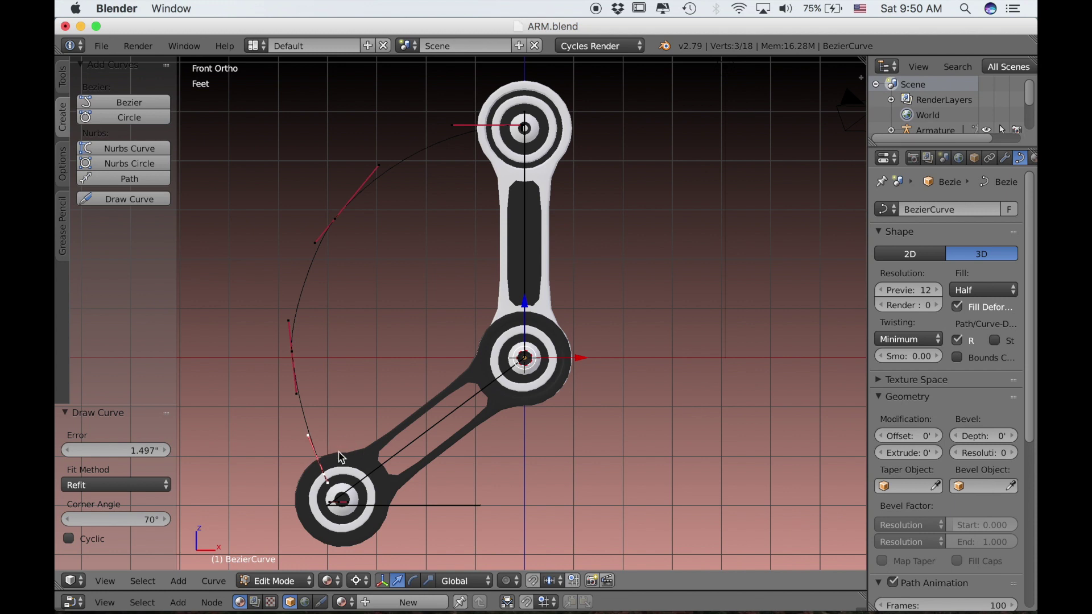
- Delete the extra point, pivot on Individual Origins, and lengthen and rotate the base handles 35.7°
key("x")
left_click(338, 452)
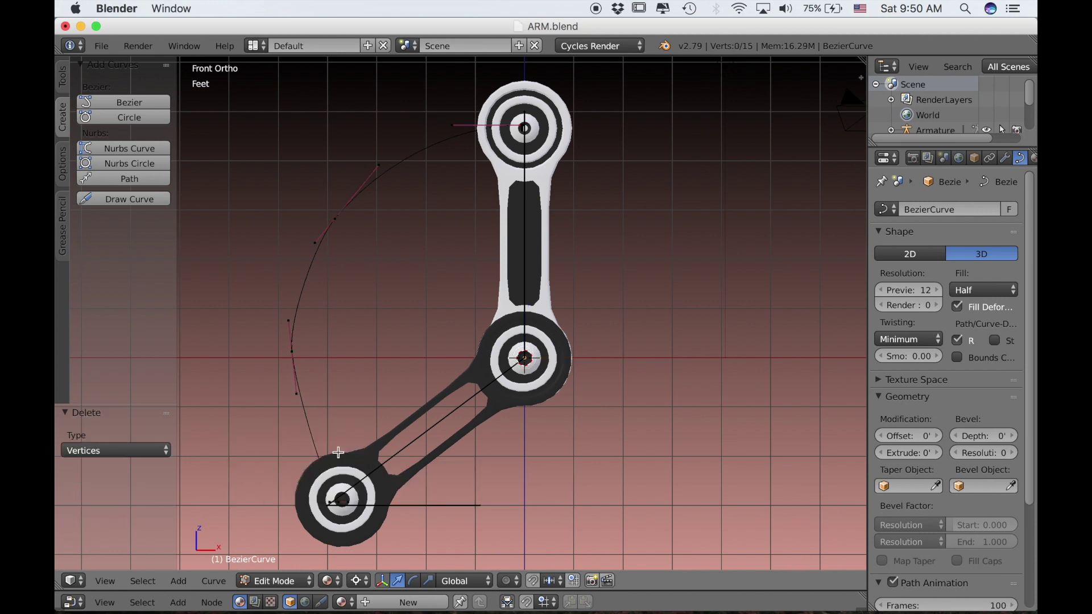
right_click(344, 501)
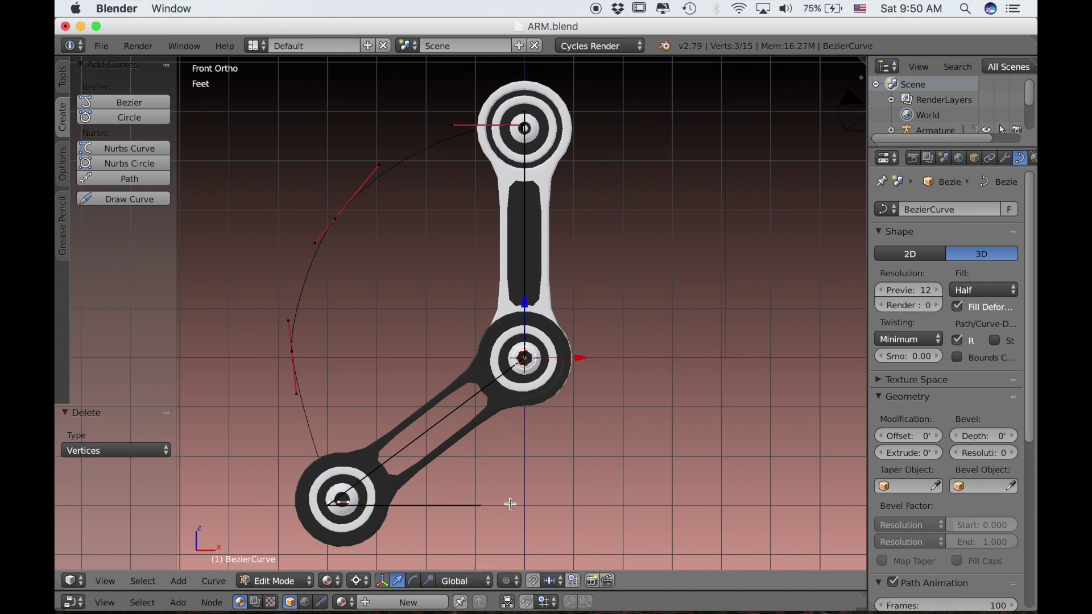
left_click(358, 580)
left_click(398, 521)
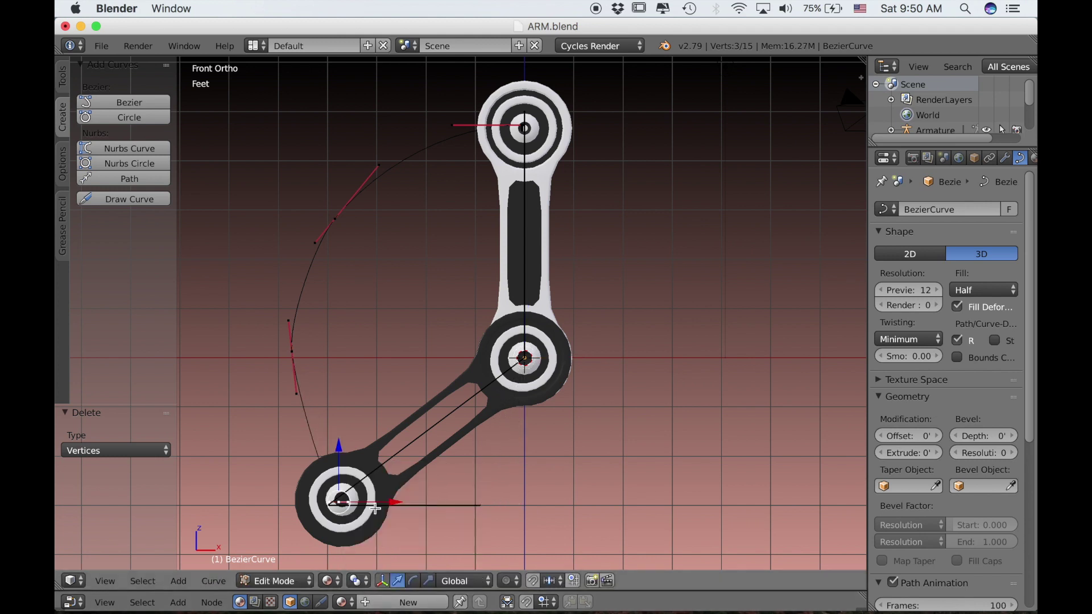
key("s")
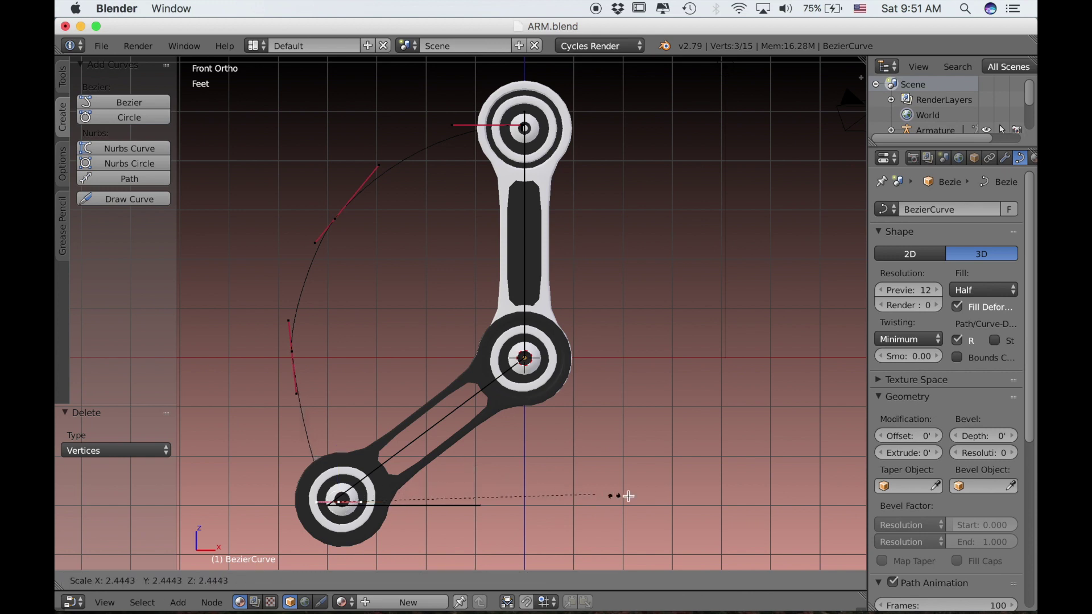
left_click(134, 529)
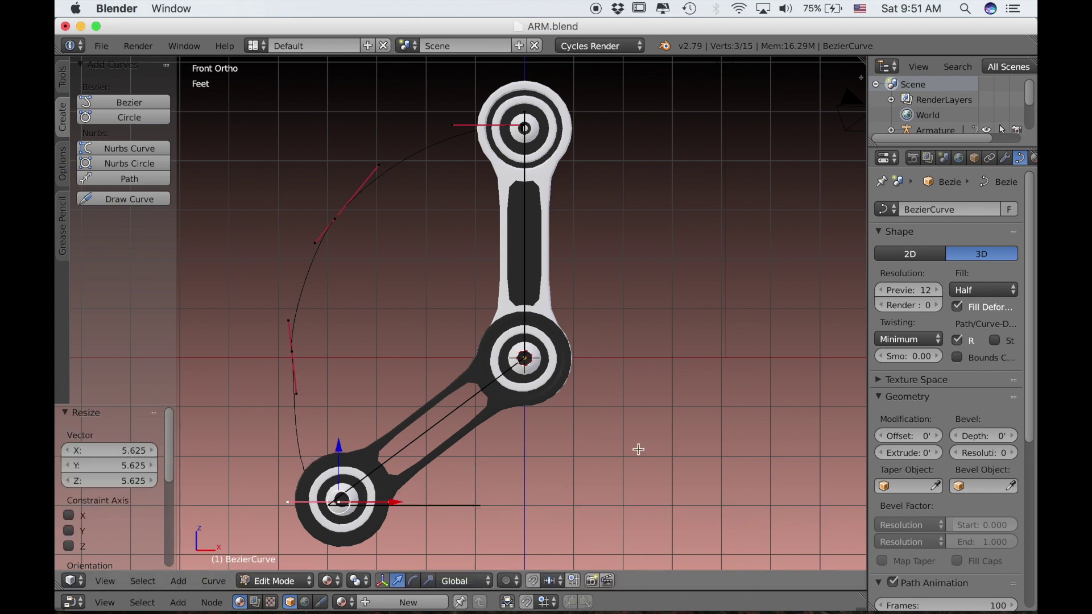
key("r")
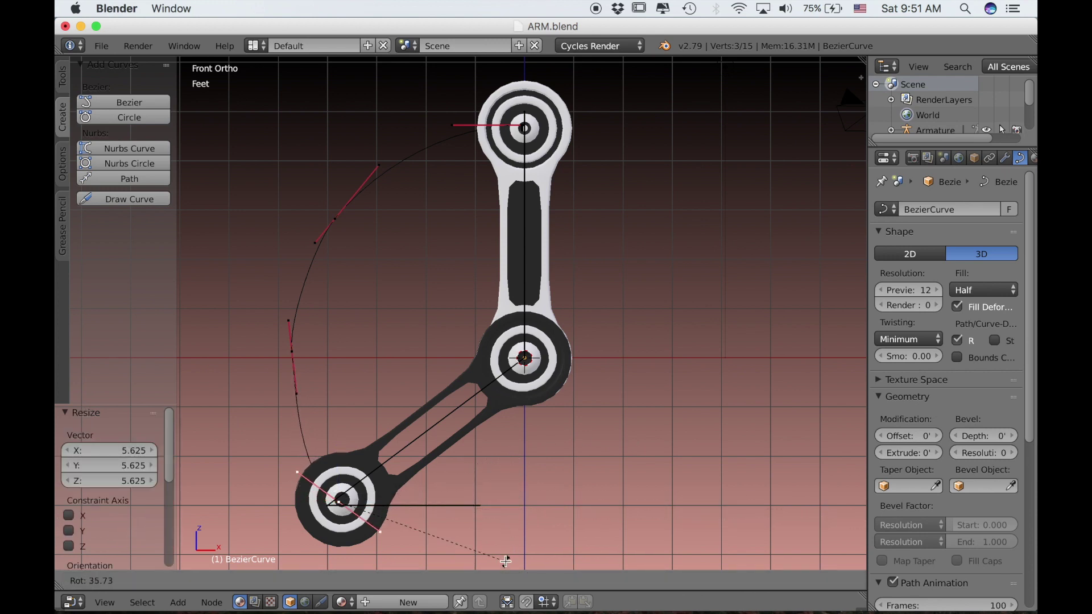
left_click(504, 561)
- Reshape the left and upper-left curve points and their handles to hug the arm
right_click(289, 318)
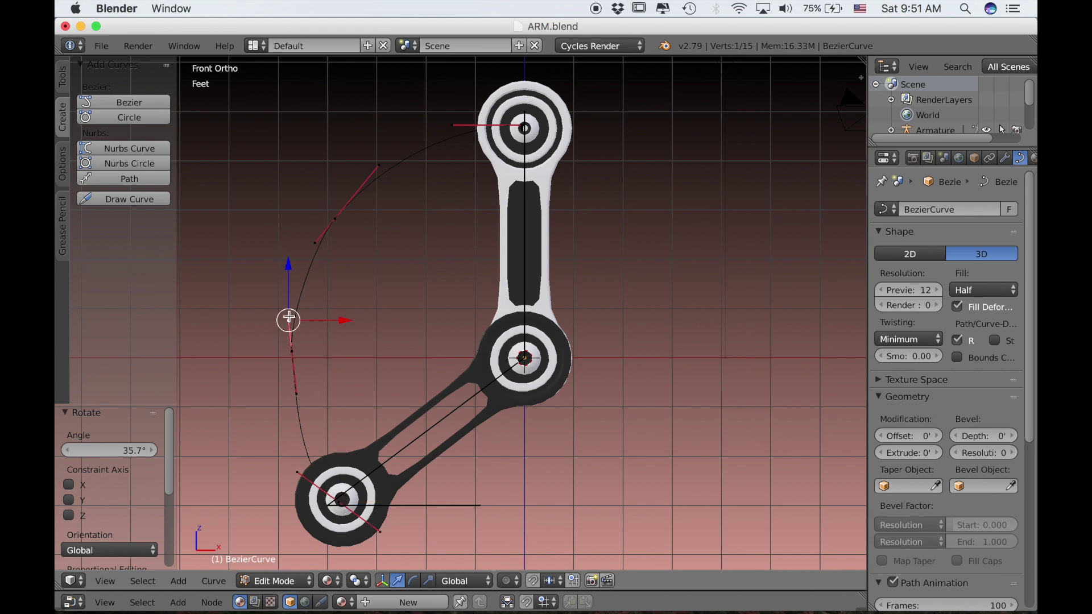
key("g")
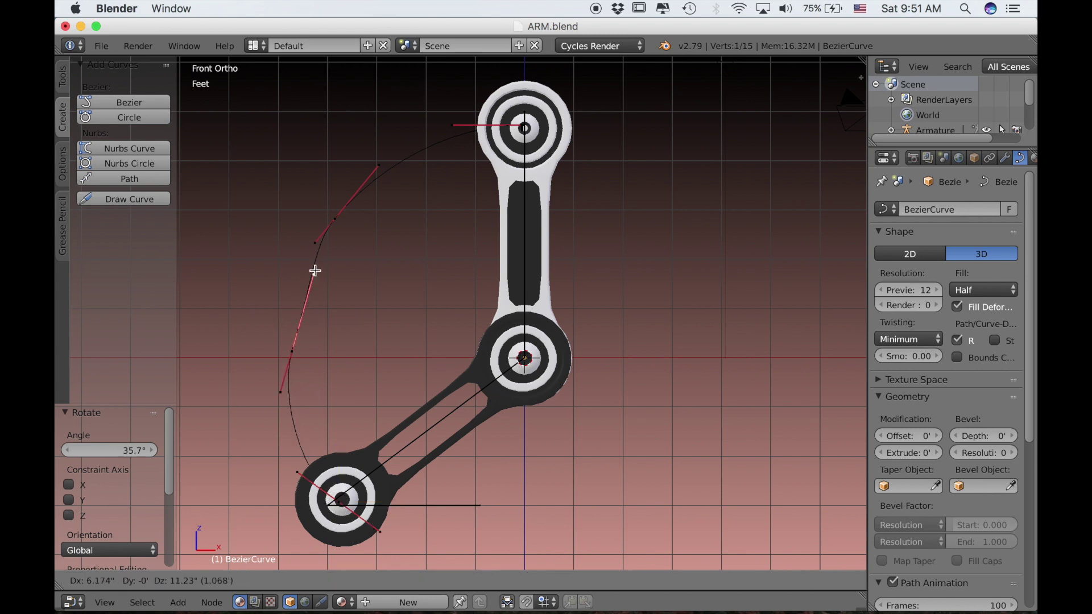
left_click(295, 278)
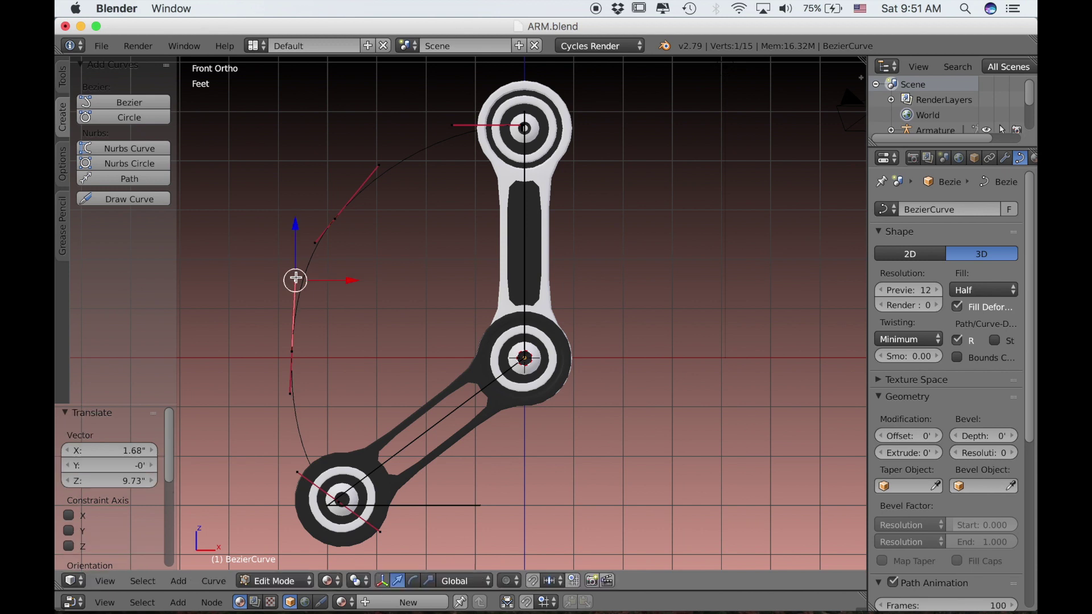
right_click(337, 218)
key("g")
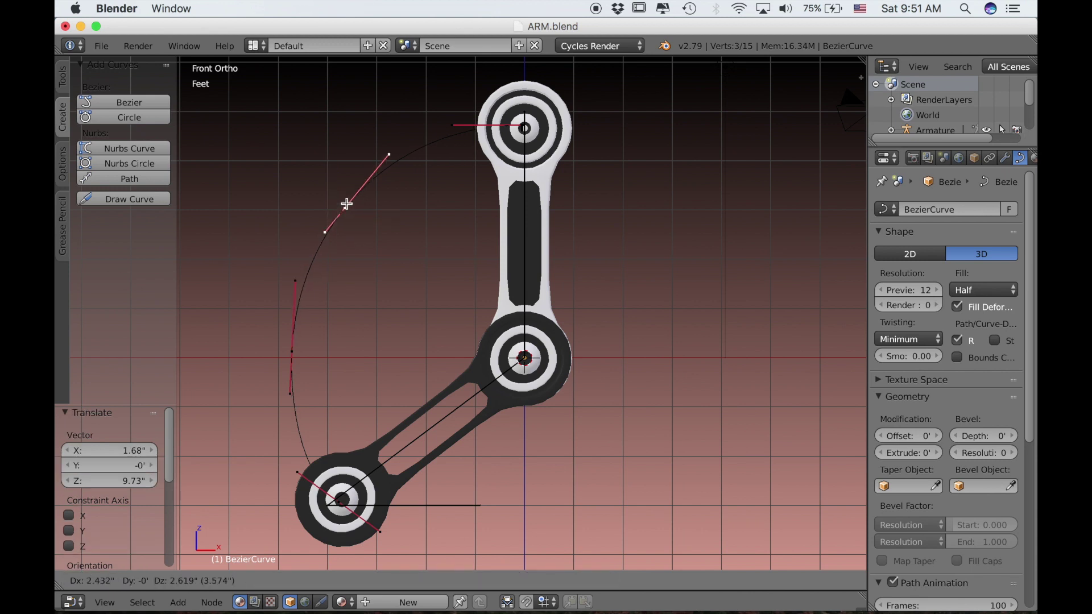
left_click(367, 190)
right_click(347, 215)
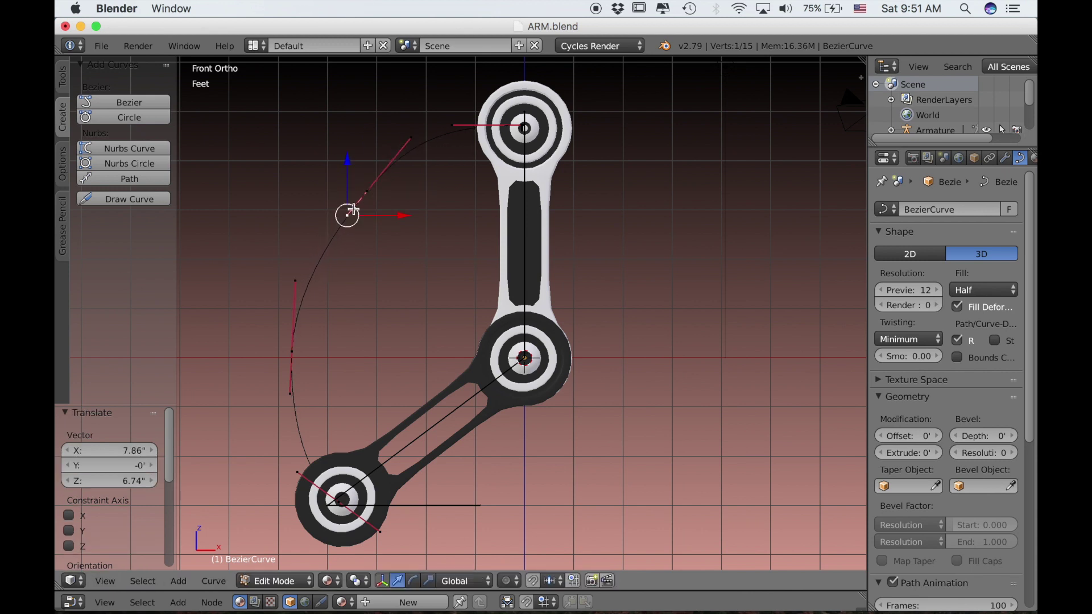
key("g")
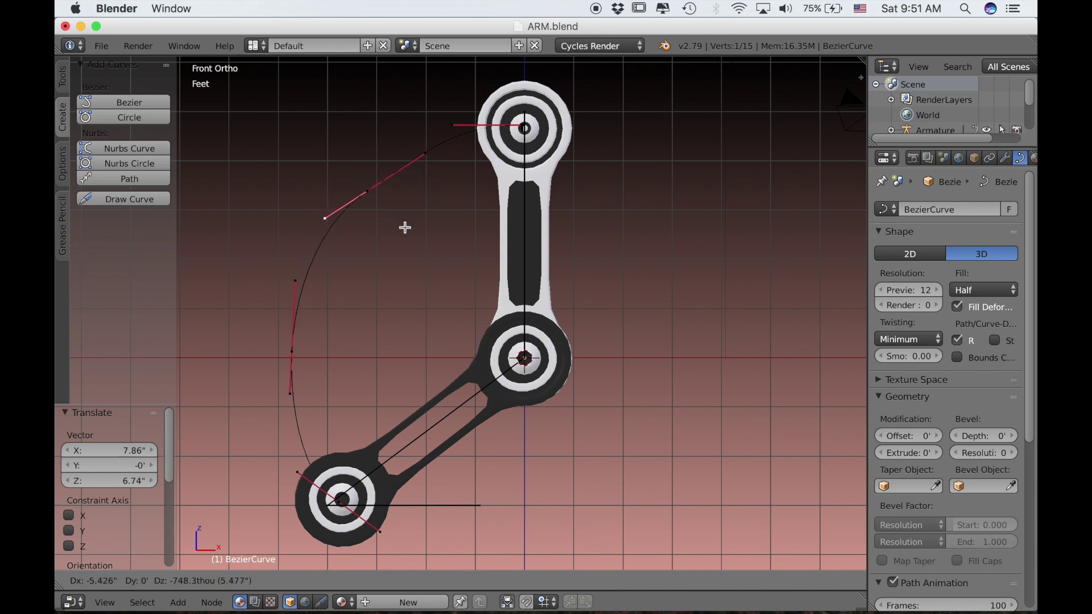
left_click(411, 233)
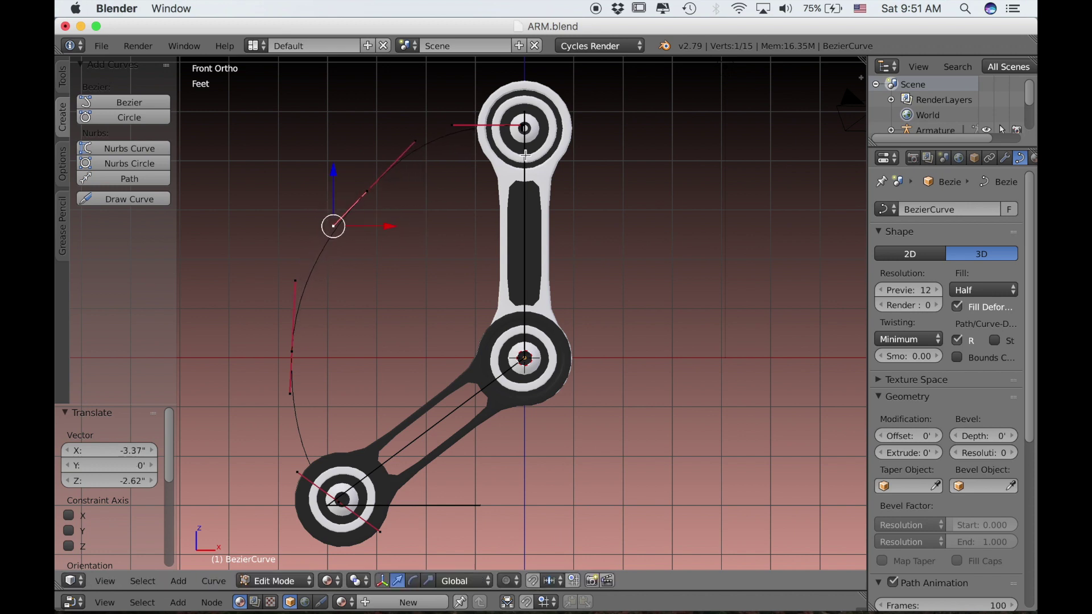
- Extend the top point's right handle level across the top ring, then deselect all
right_click(516, 126)
right_click(529, 124)
key("g")
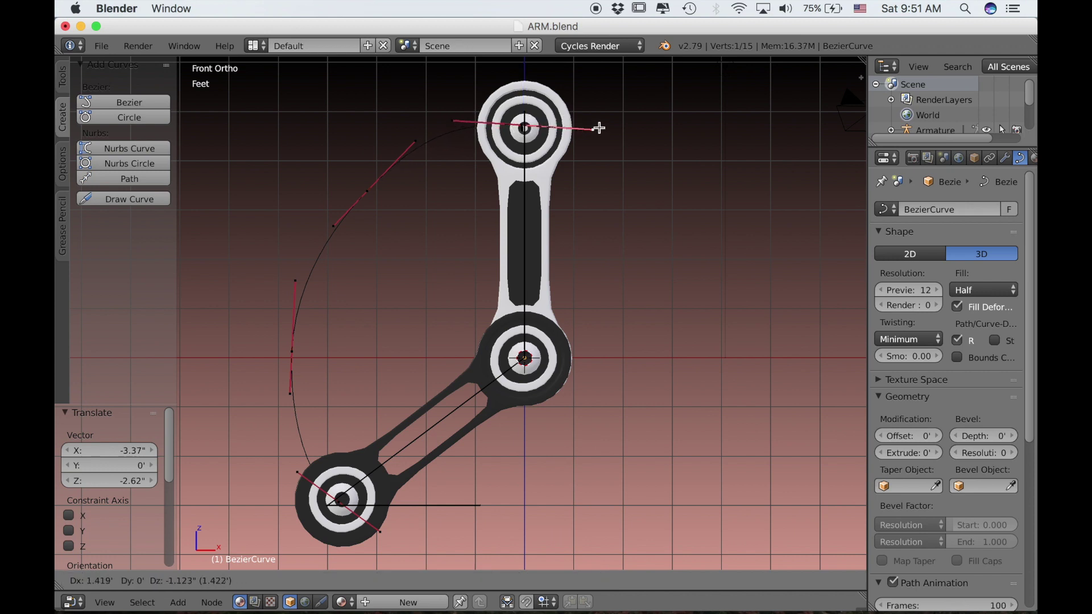
left_click(592, 127)
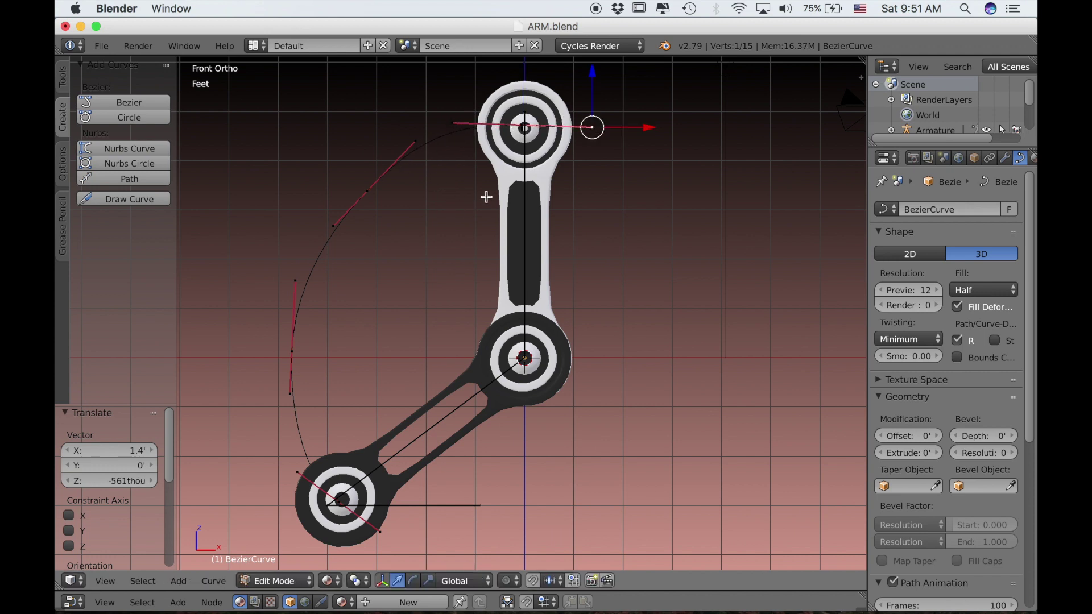
key("a")
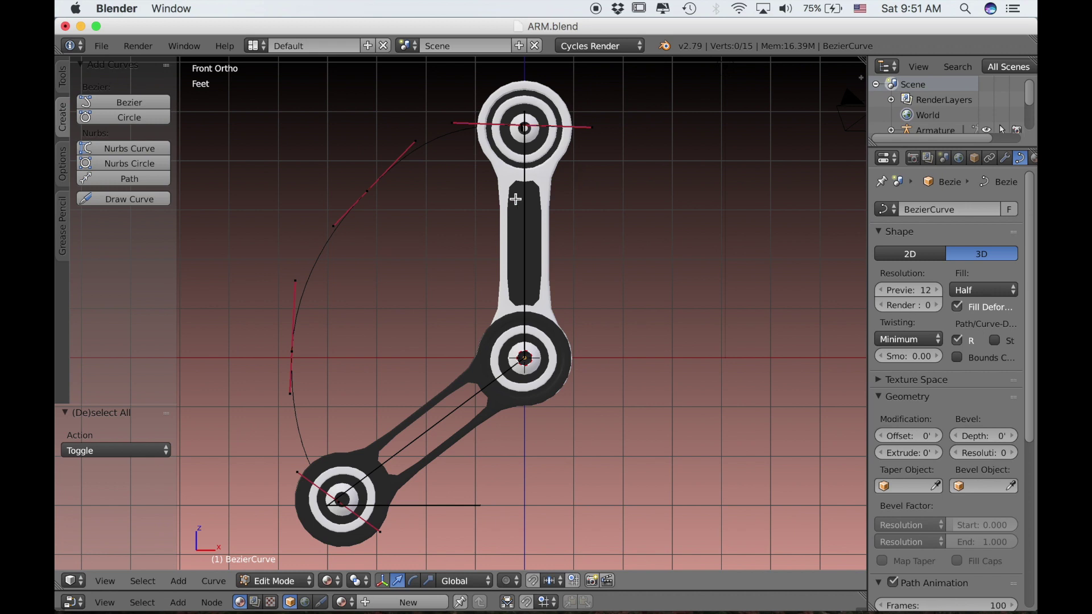
scroll(515, 199, "up", 2, "shift")
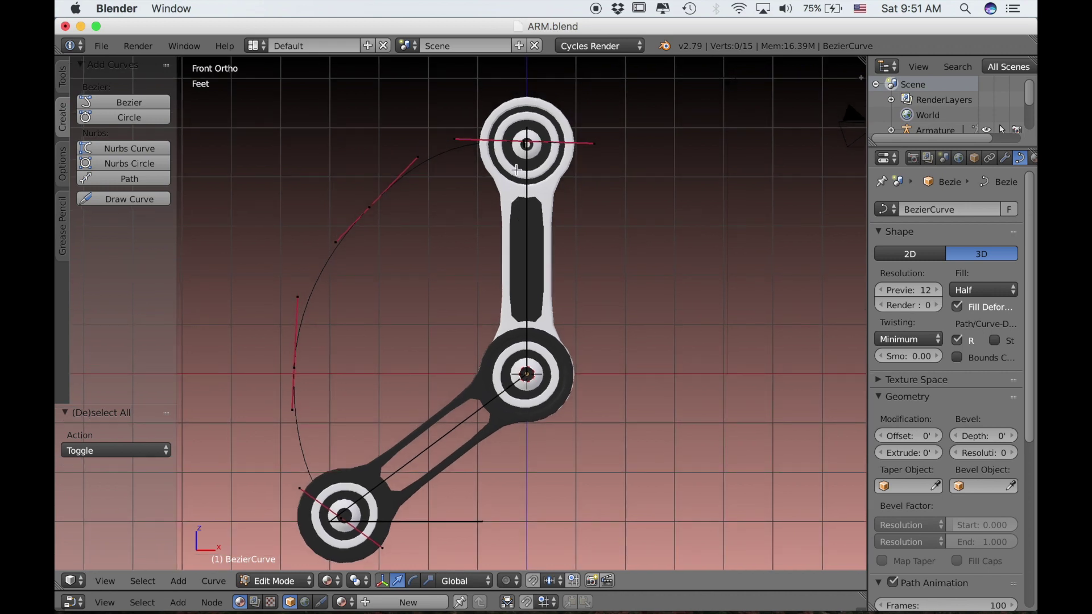
- Add a Bezier circle in Object Mode and move it up and right of the arm (X 3.8, Z 2.43)
scroll(440, 440, "down", 2, "shift")
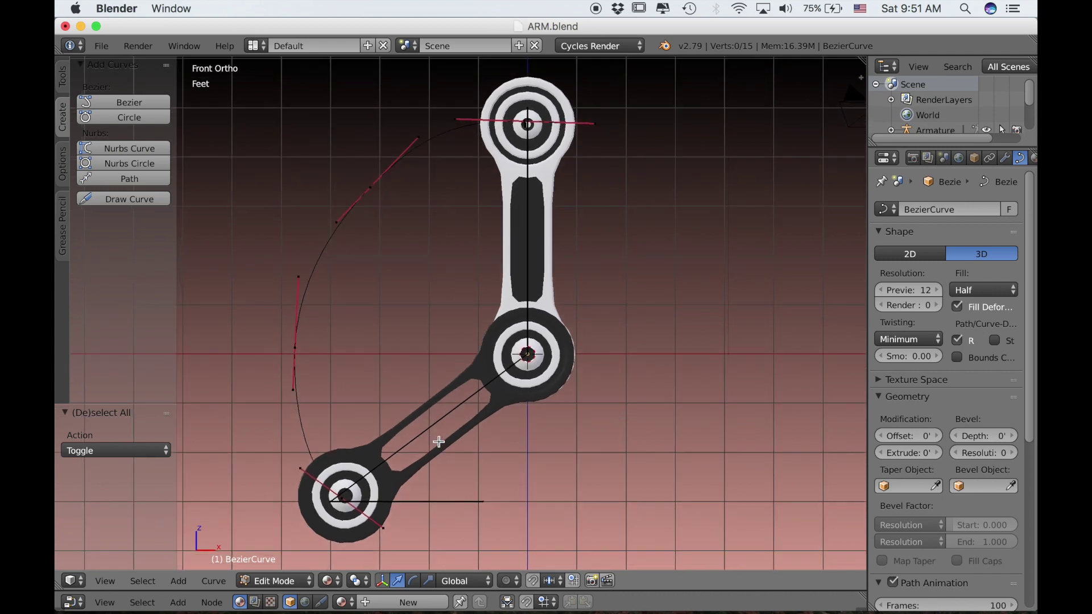
key("Tab")
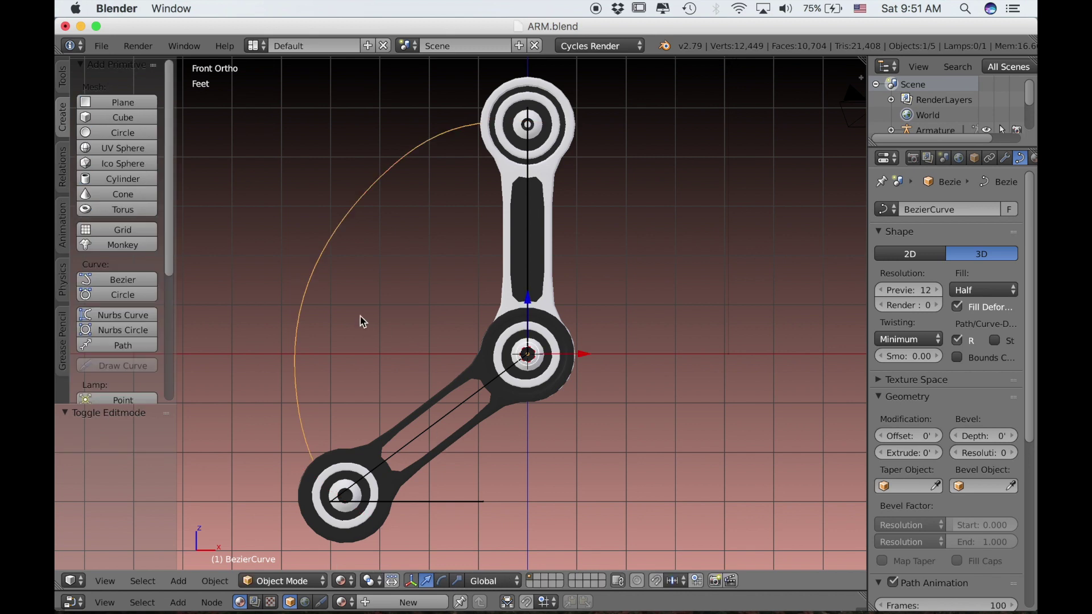
key("shift+a")
mouse_move(326, 376)
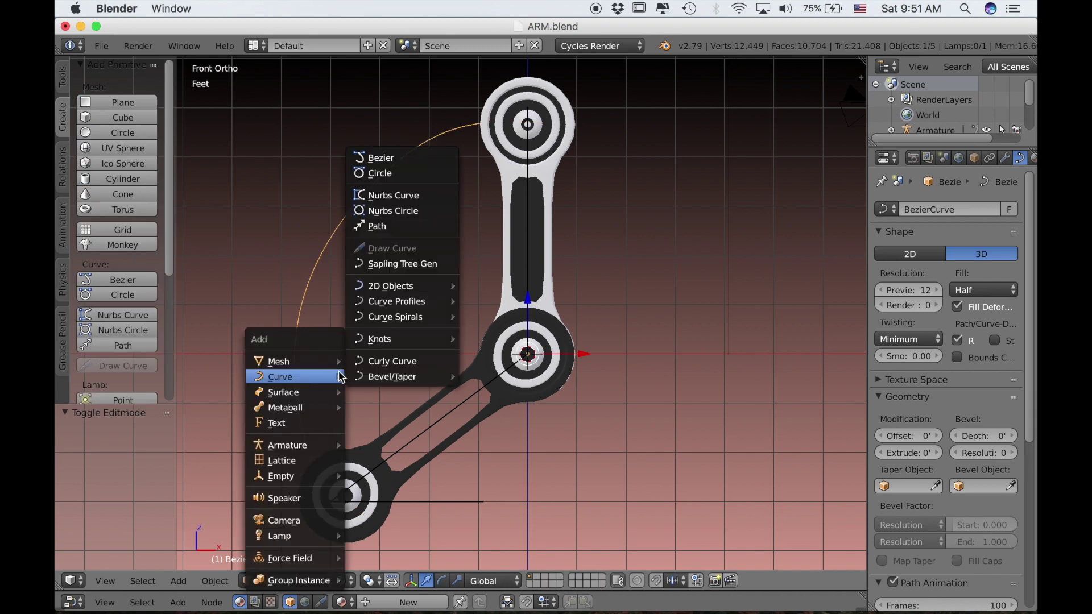
left_click(397, 177)
key("g")
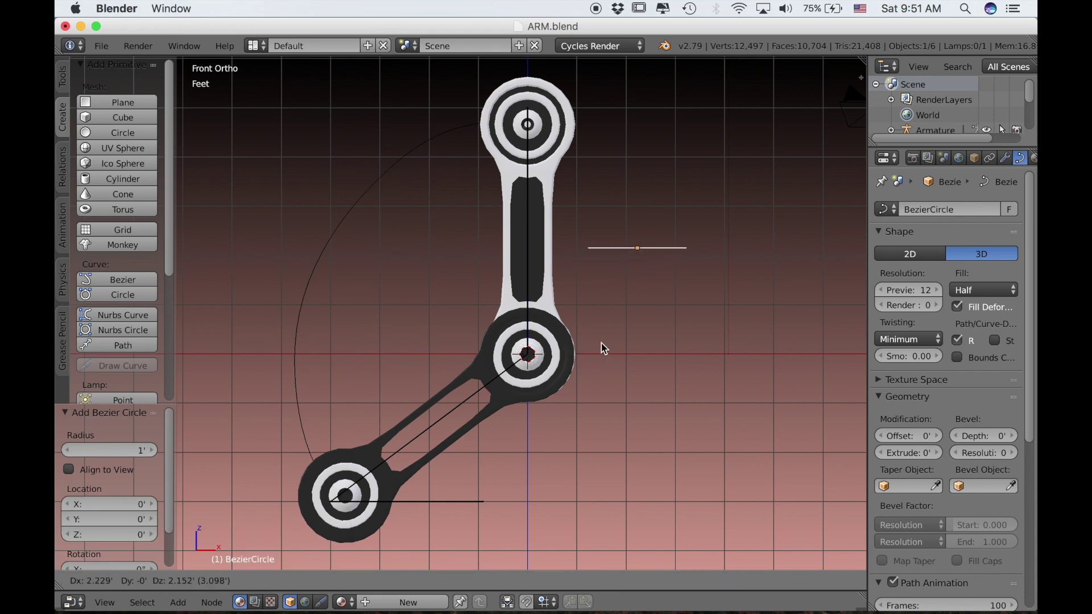
left_click(673, 340)
key("r")
key("r")
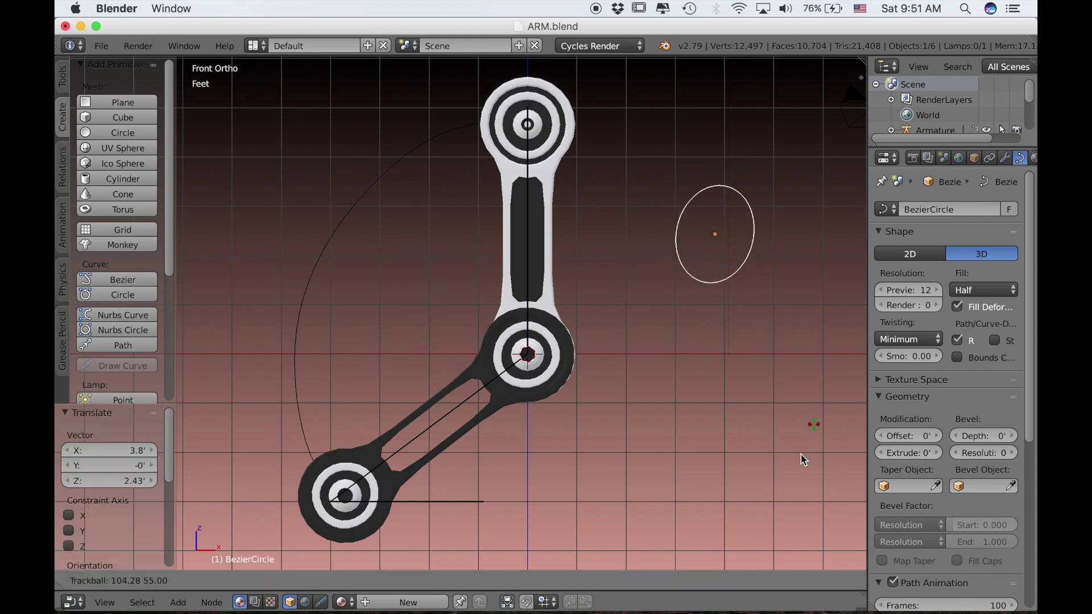
key("Escape")
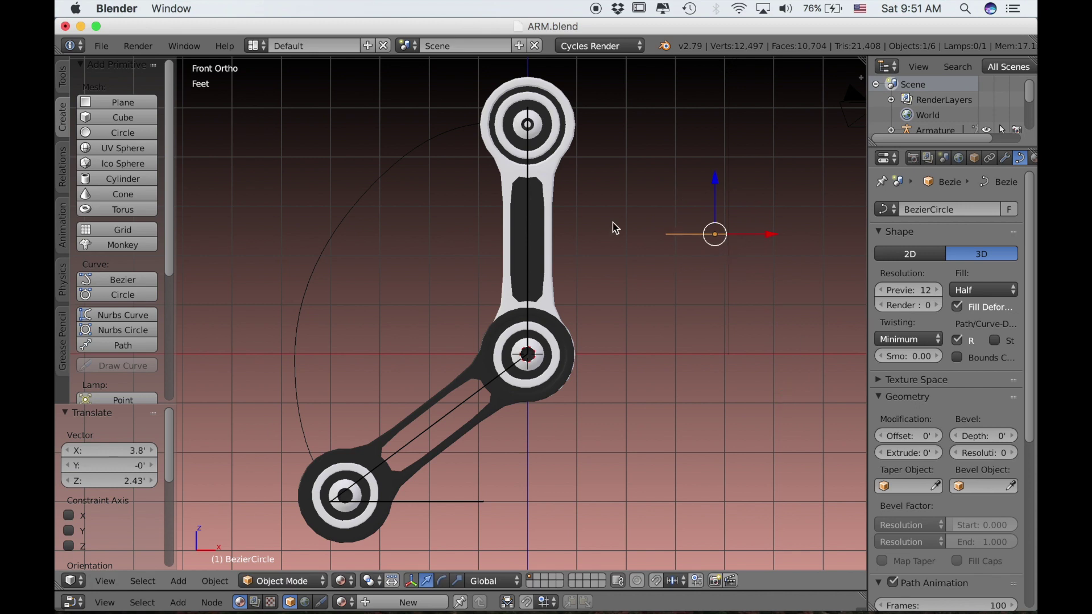
right_click(374, 182)
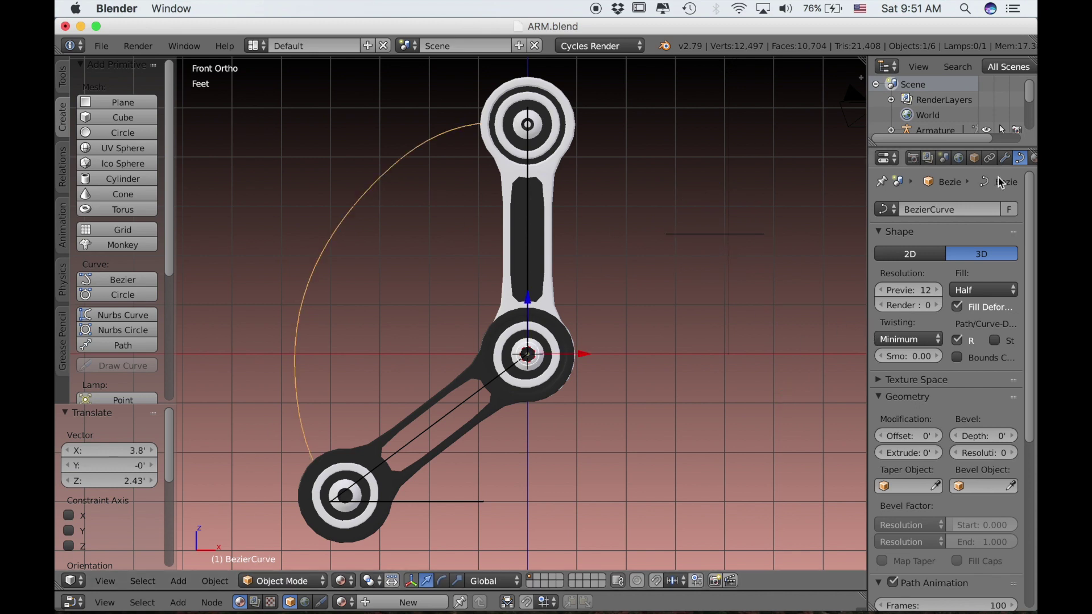
- Set BezierCircle as the arc curve's Bevel Object under Geometry
scroll(973, 494, "down", 2)
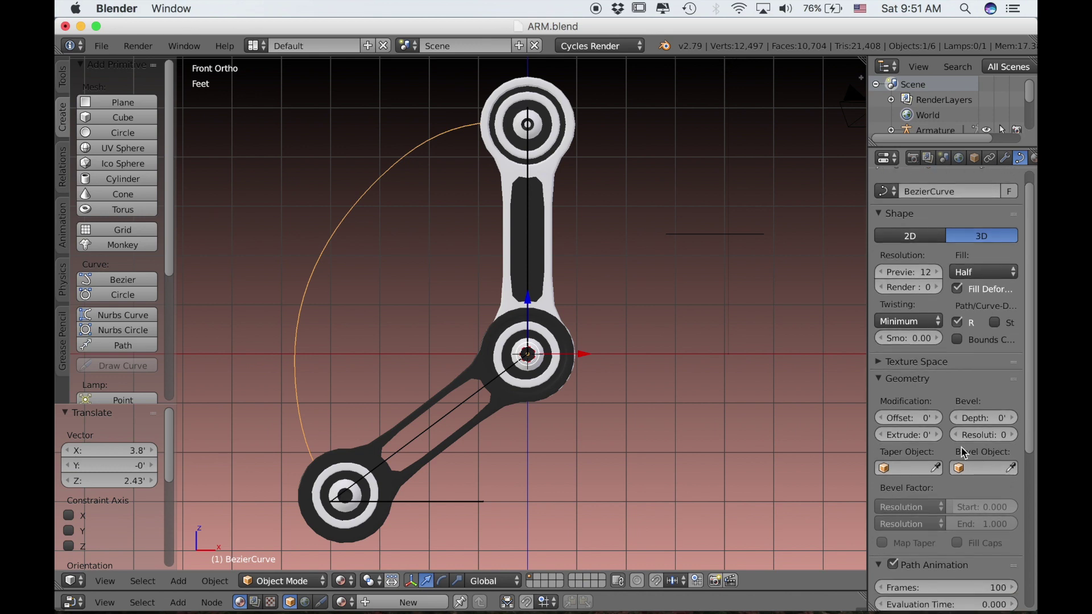
left_click(983, 466)
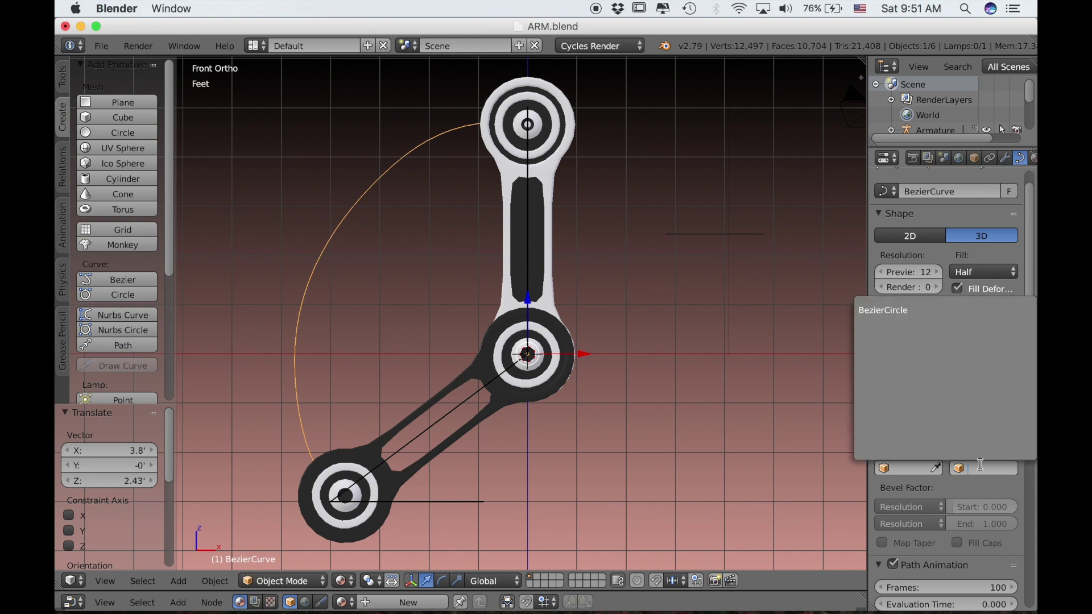
left_click(902, 313)
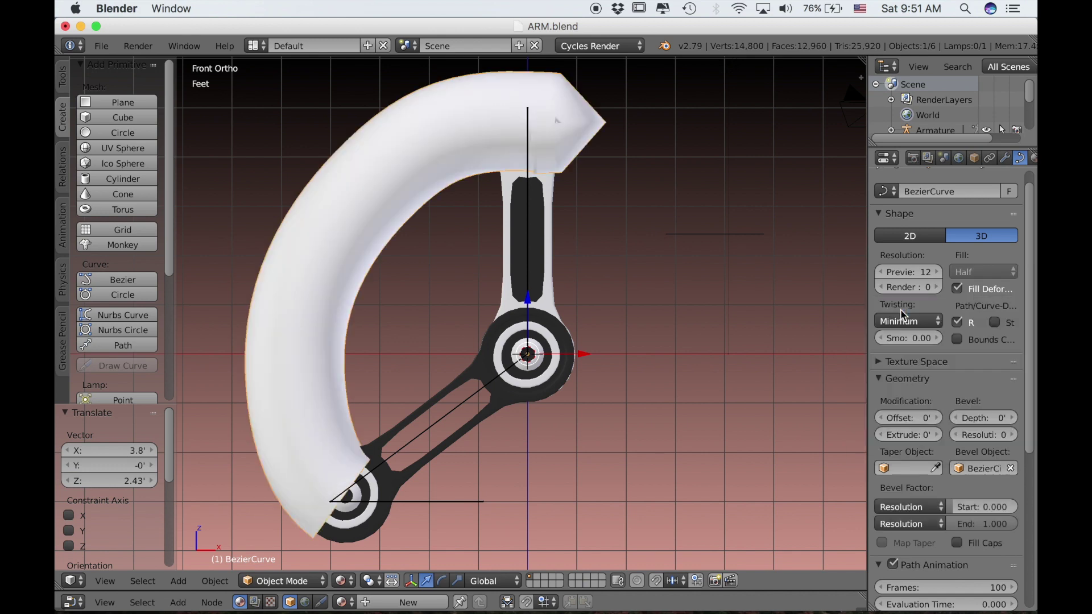
- Scale the BezierCircle down to 0.046 in Edit Mode, slimming the tube into a thin cable
middle_click_drag(718, 245, 718, 246)
right_click(718, 237)
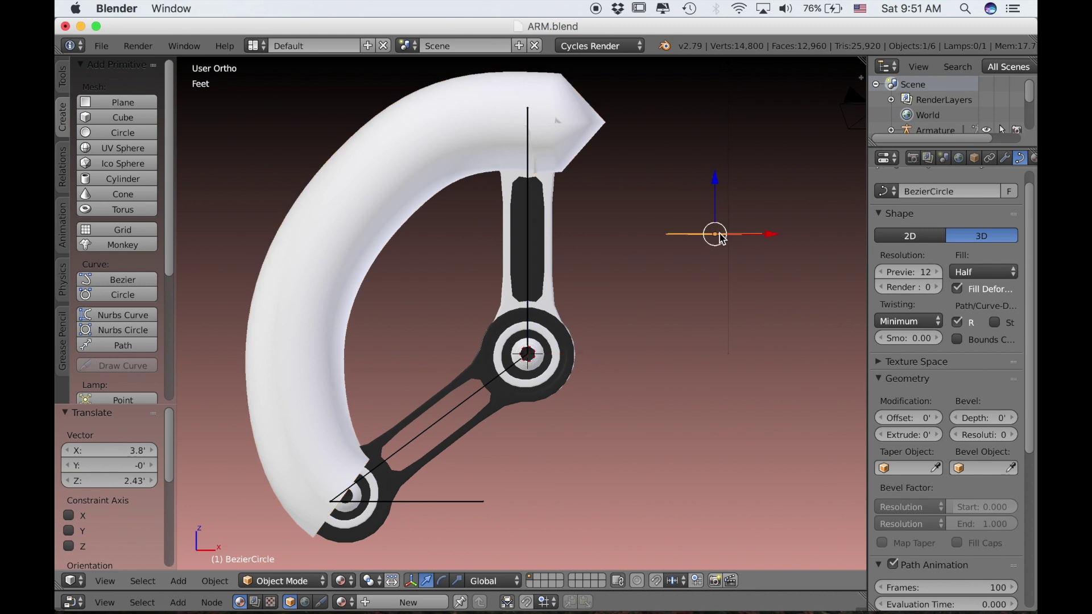
key("Tab")
key("s")
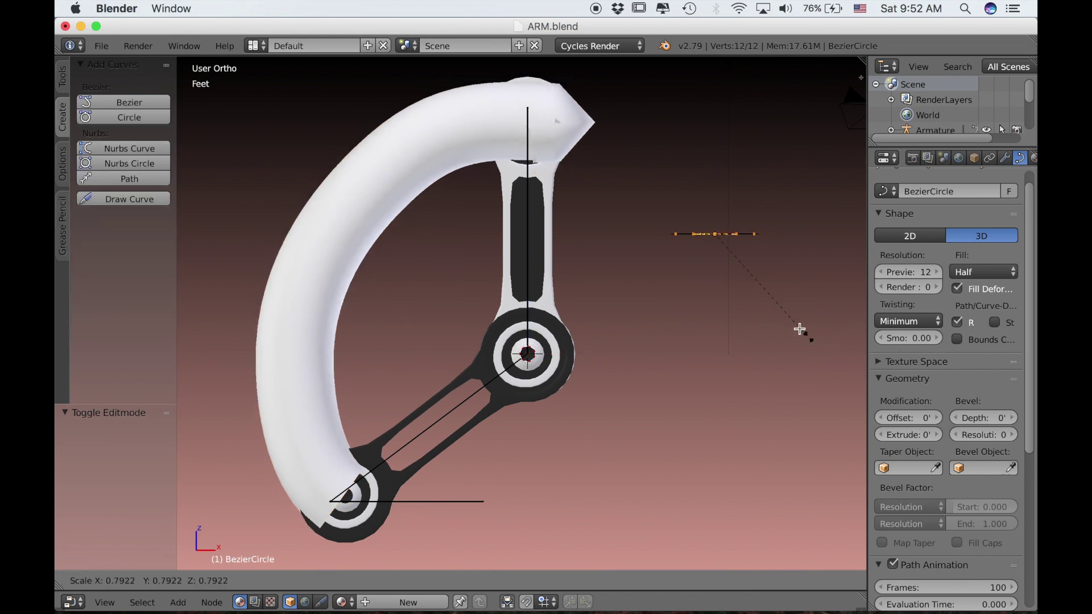
left_click(716, 242)
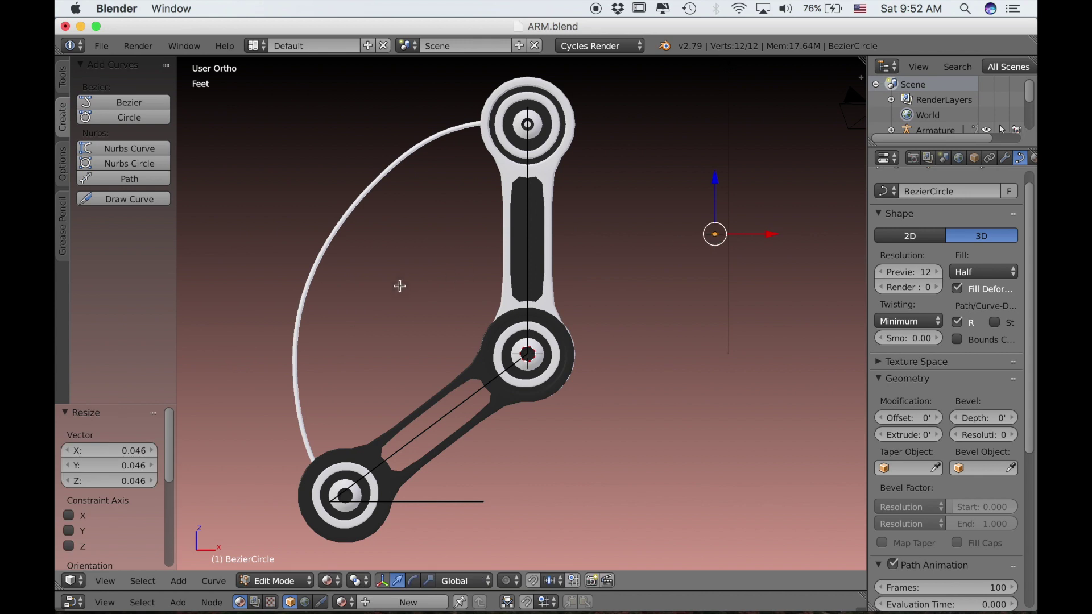
key("Tab")
right_click(360, 200)
scroll(359, 200, "left", 3)
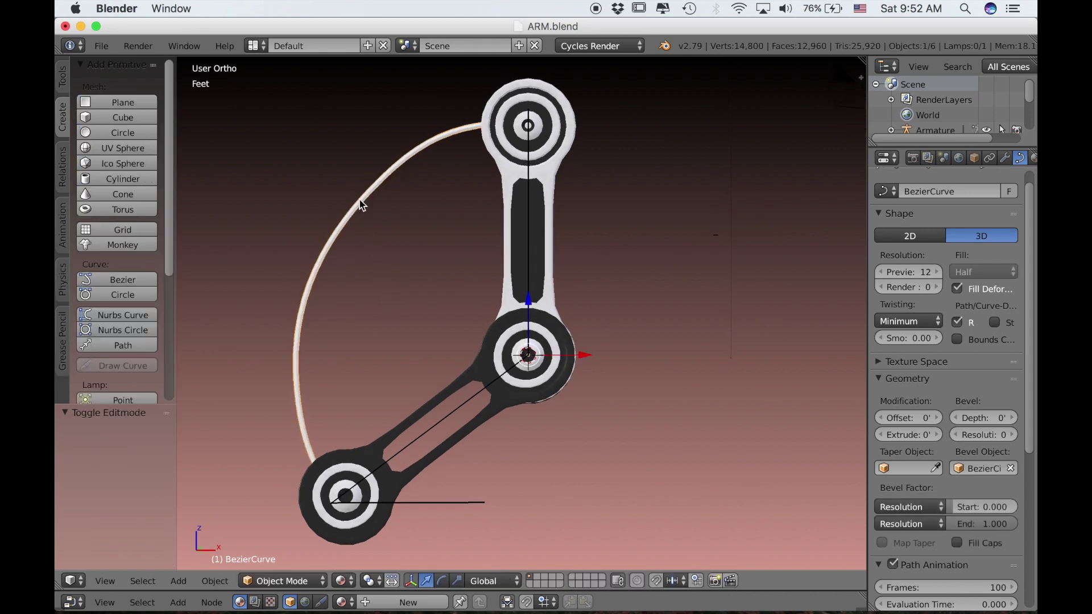
- Create a new material for the cable with a green Diffuse colour
scroll(359, 200, "left", 10)
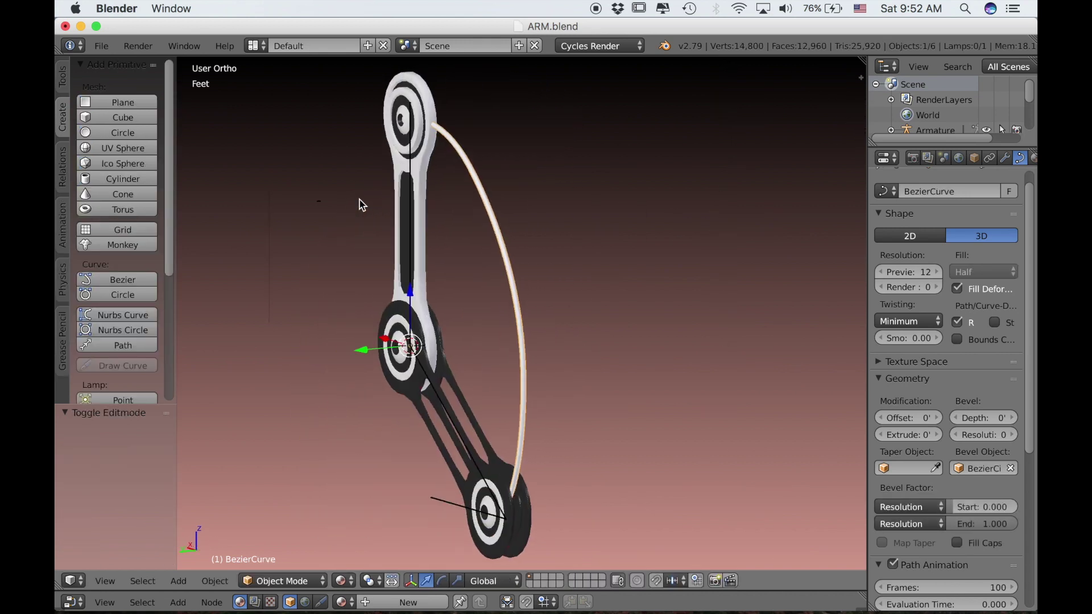
scroll(359, 200, "left", 10)
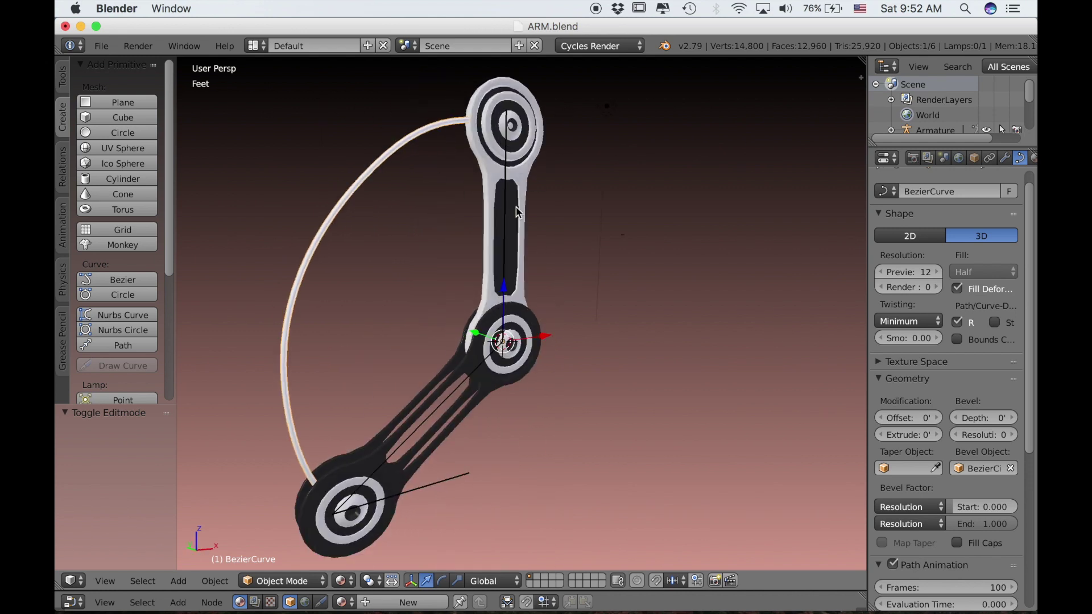
scroll(487, 212, "left", 10)
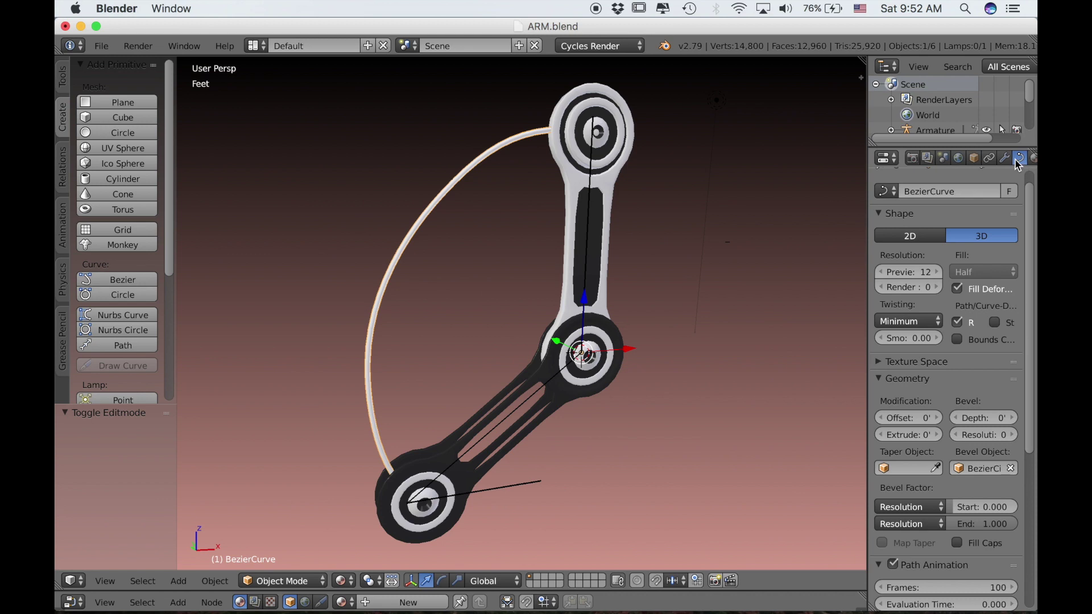
scroll(1017, 159, "right", 3)
left_click(953, 158)
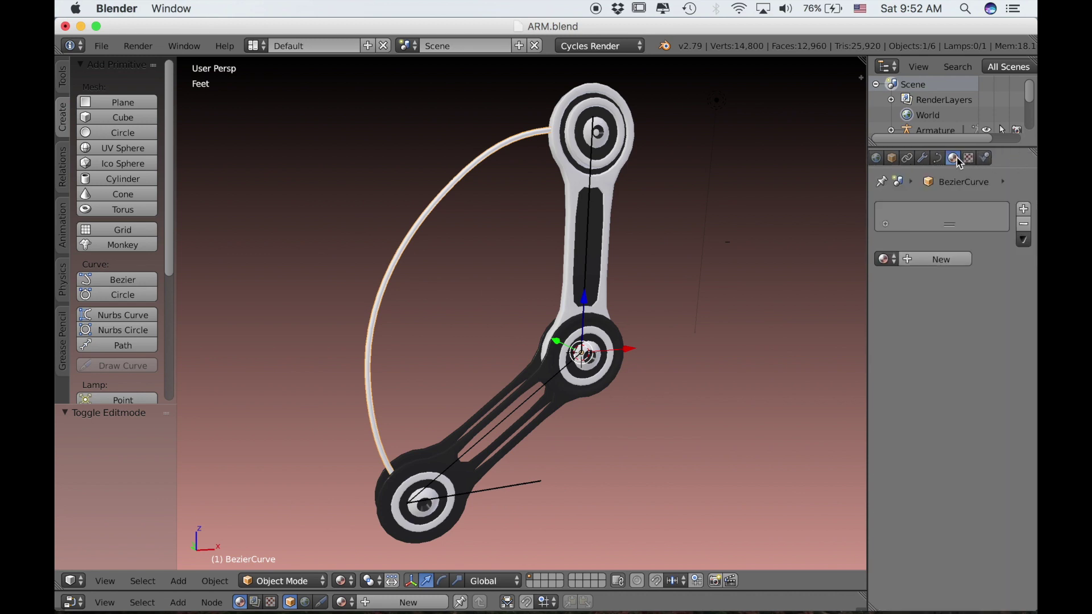
left_click(926, 261)
left_click(958, 365)
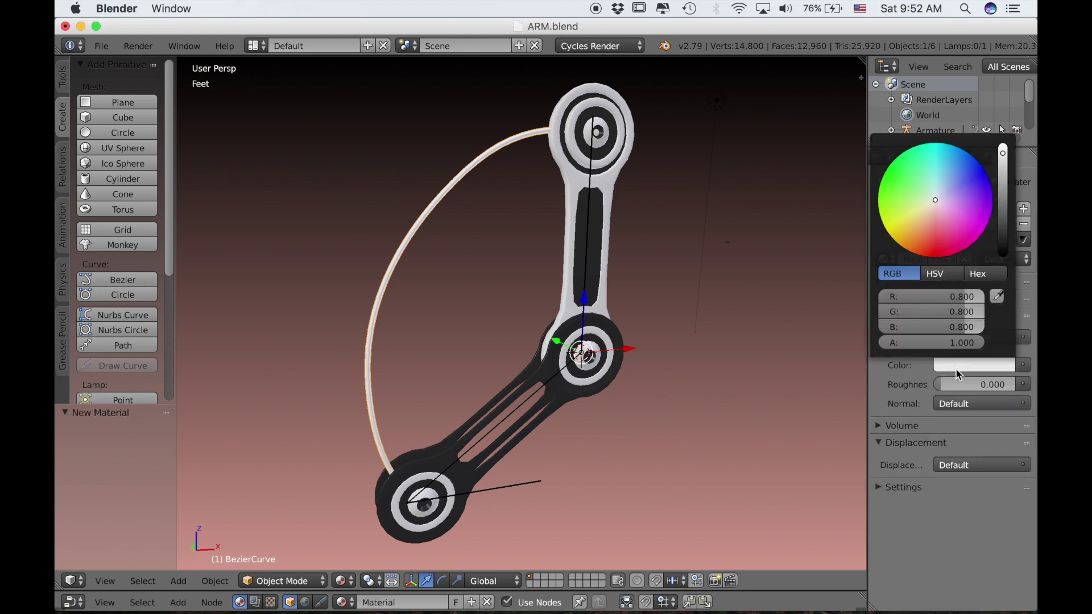
left_click_drag(890, 197, 888, 166)
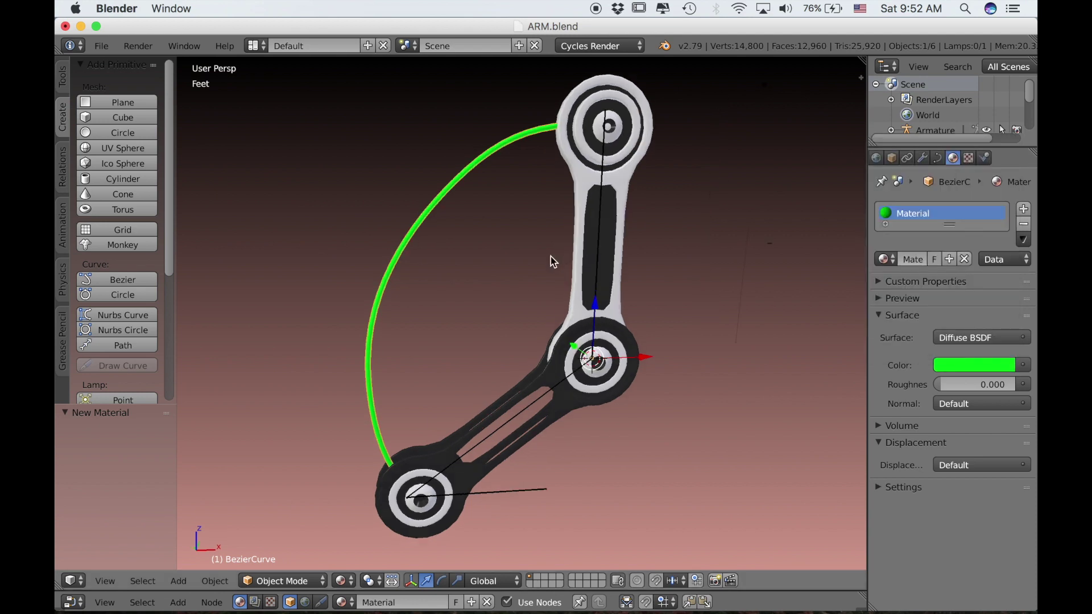
- Switch to Front Ortho view and test-move the lower arm bone, restoring its pose
key("KP_3")
key("KP_1")
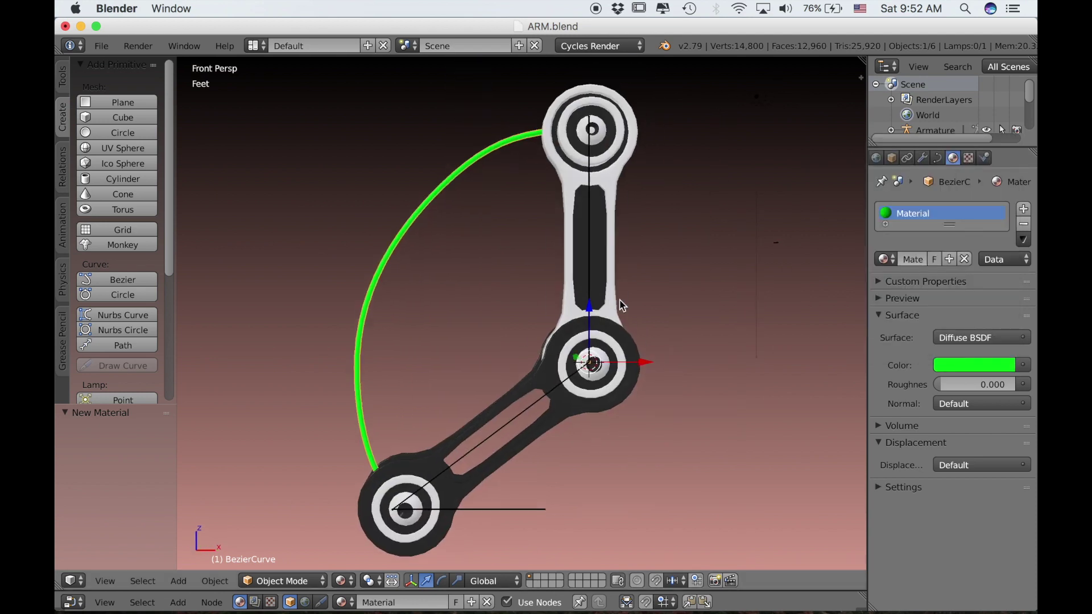
key("KP_5")
scroll(623, 305, "right", 2, "shift")
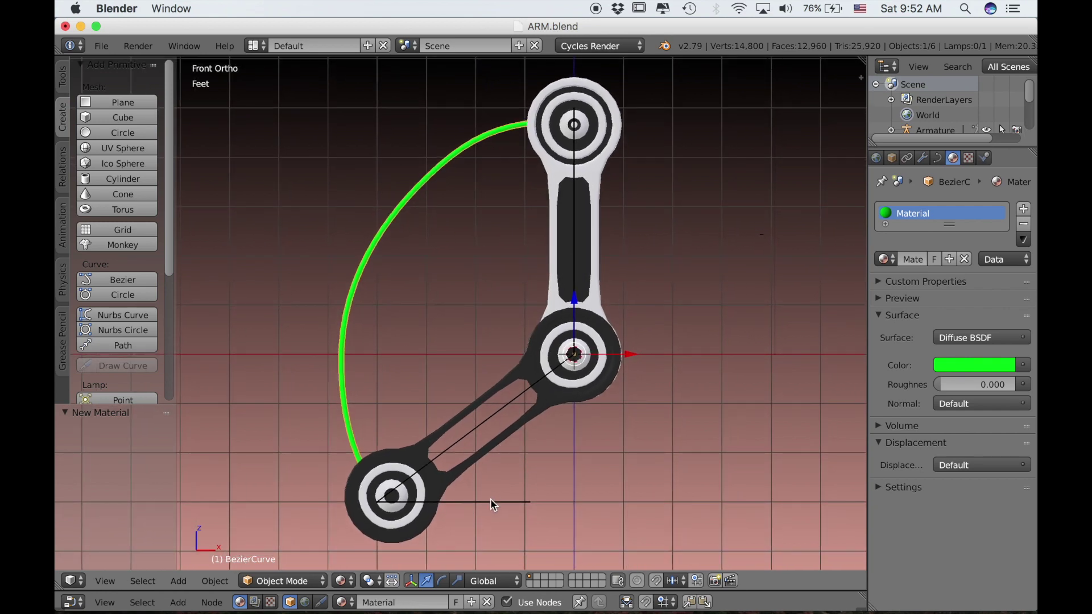
right_click(491, 499)
key("g")
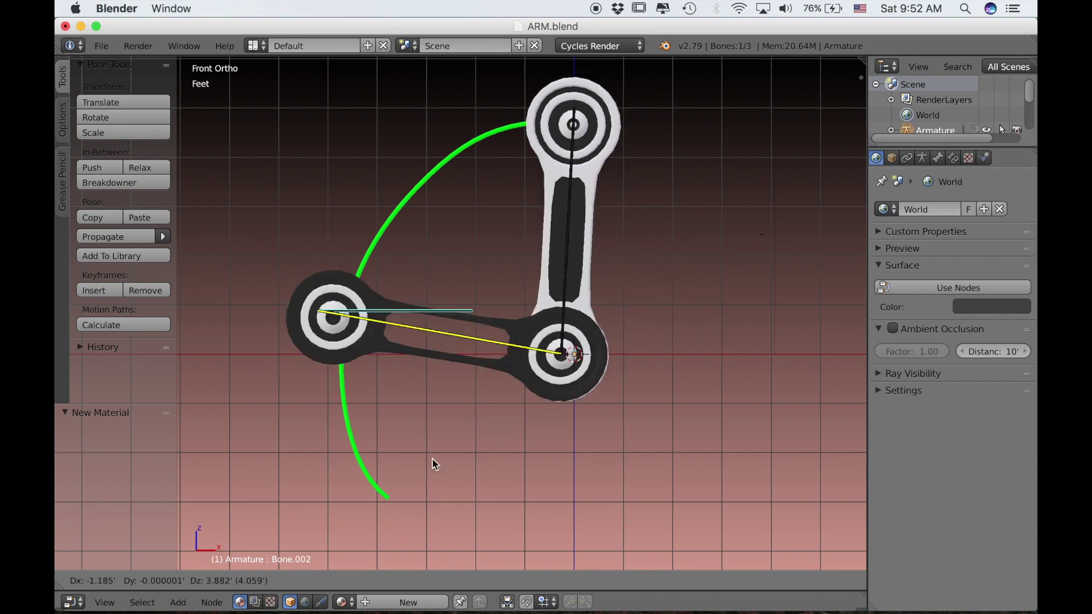
right_click(649, 465)
right_click(349, 318)
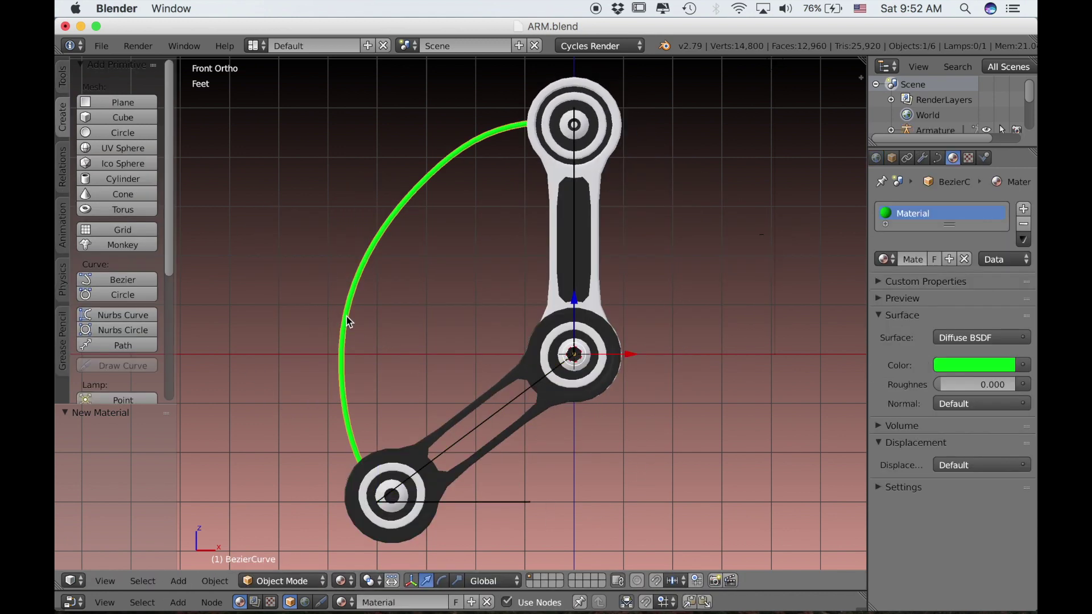
- In wireframe, select the cable's bottom control point and hook it to a new empty
key("Tab")
scroll(377, 393, "down", 3, "shift")
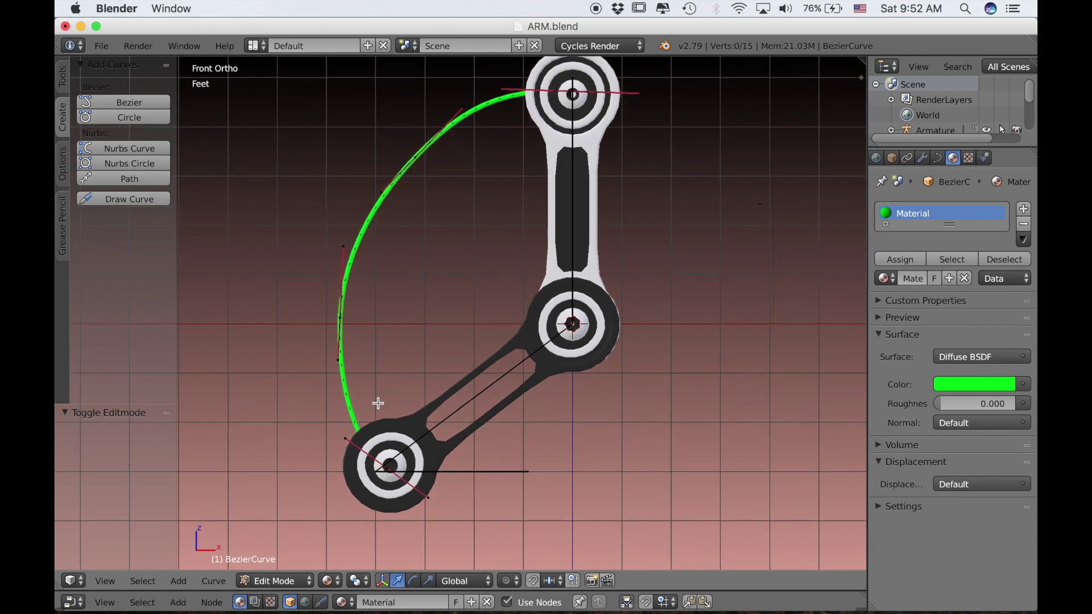
key("z")
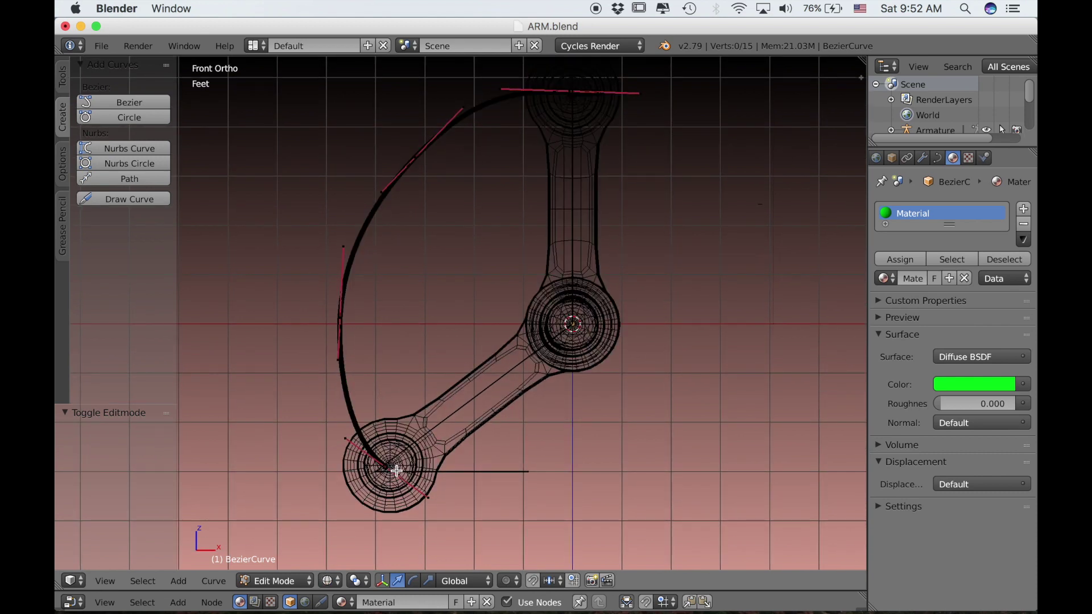
scroll(393, 470, "up", 1, "shift")
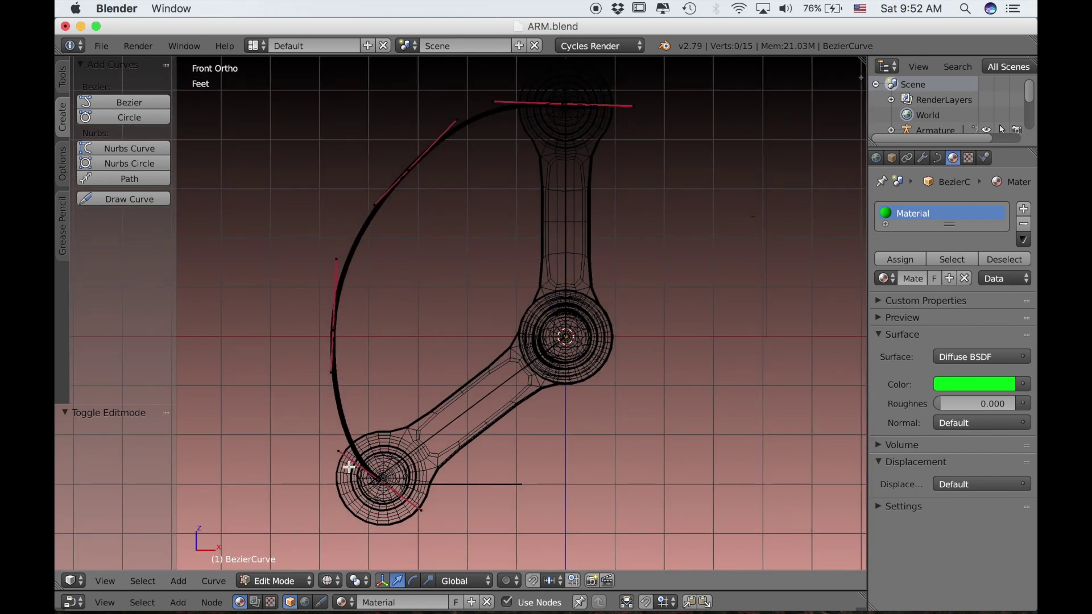
right_click(378, 482)
key("ctrl+h")
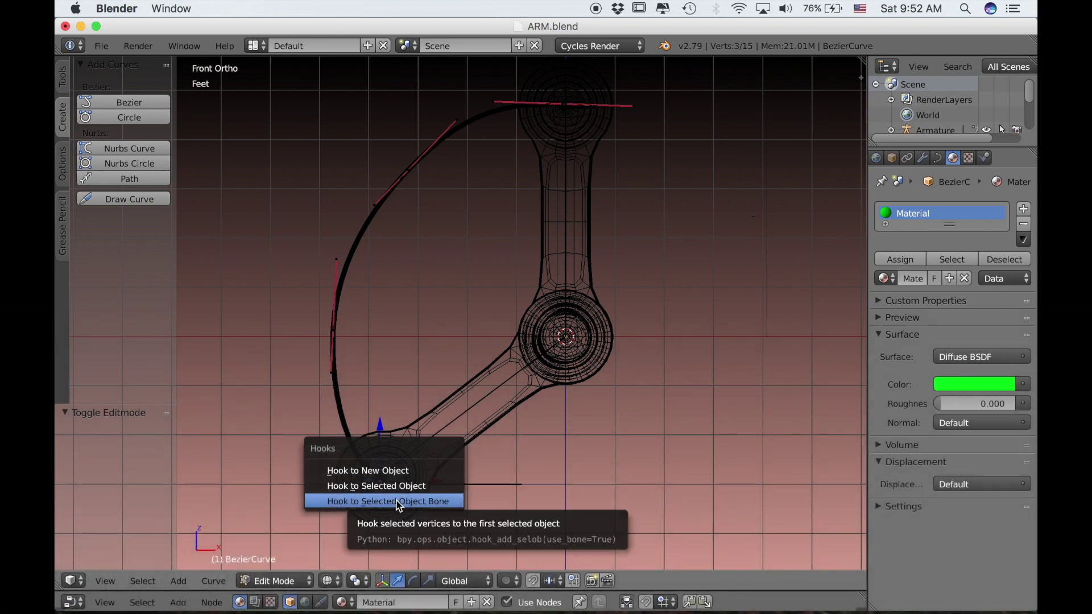
left_click(357, 469)
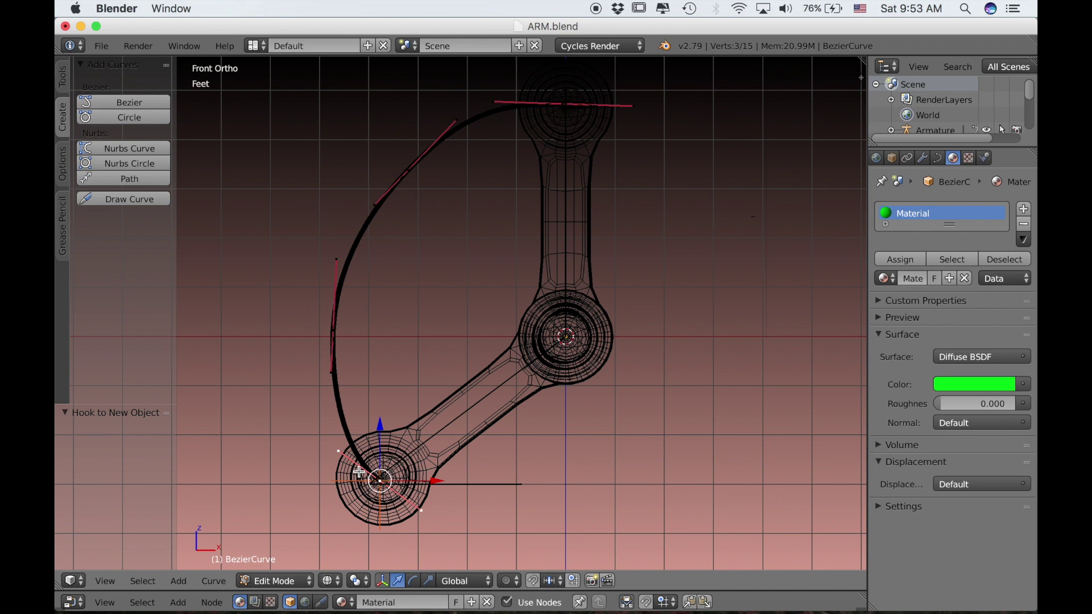
key("Tab")
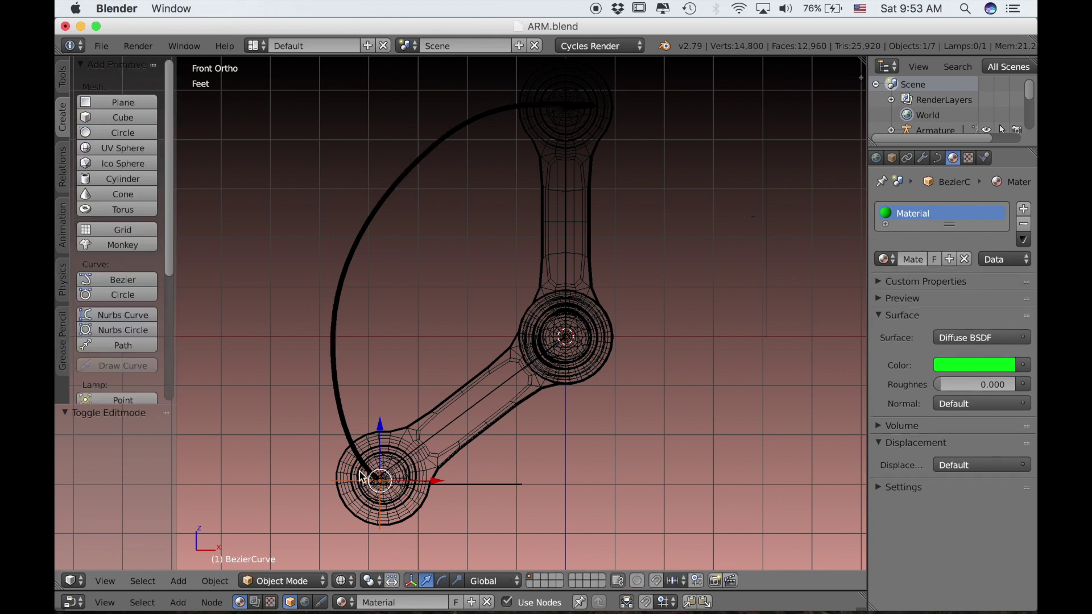
- Select the cable's top Bezier point with both handles and hook it to a new empty
right_click(507, 110)
key("Tab")
right_click(564, 106)
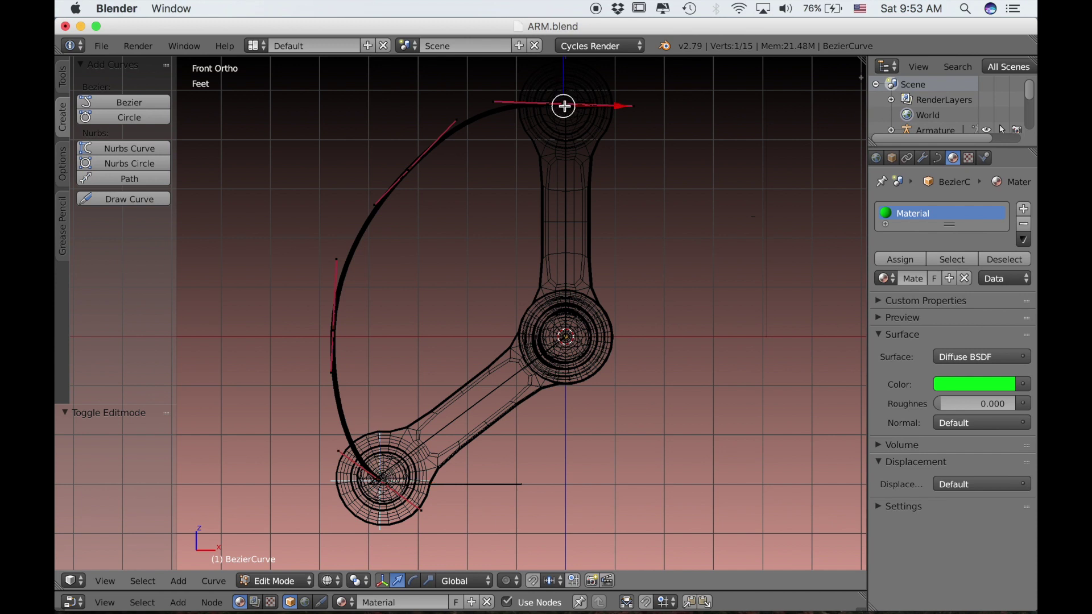
scroll(565, 105, "up", 5, "shift")
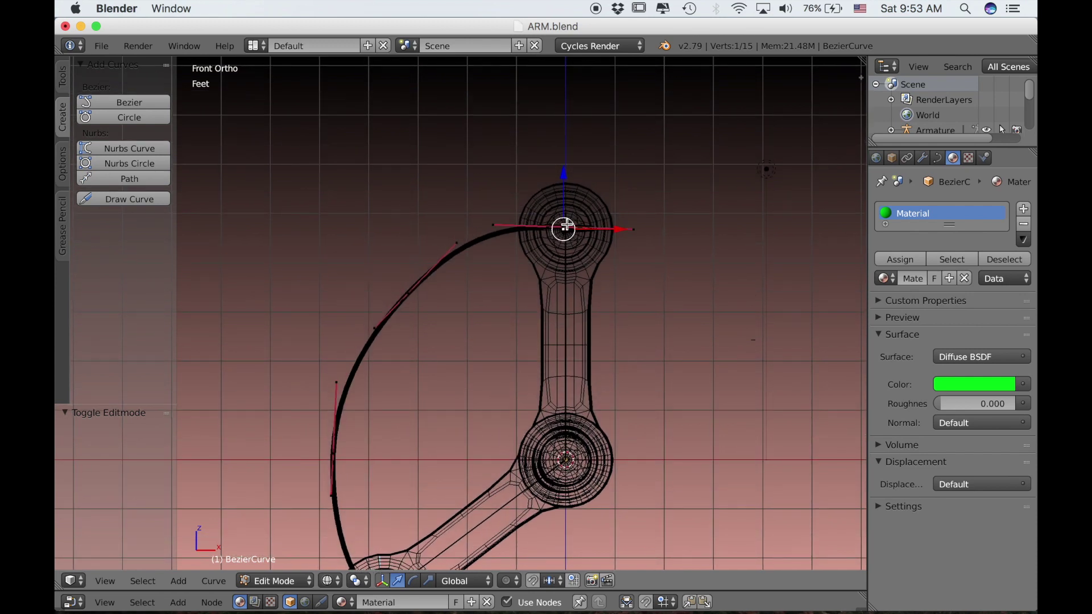
right_click(495, 222, "shift")
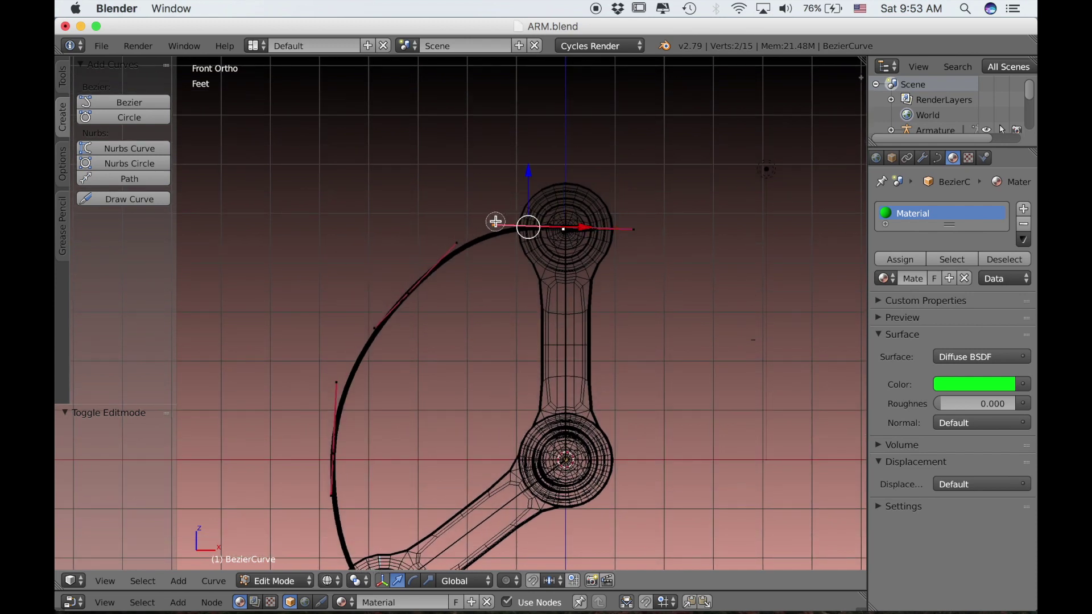
right_click(563, 229, "shift")
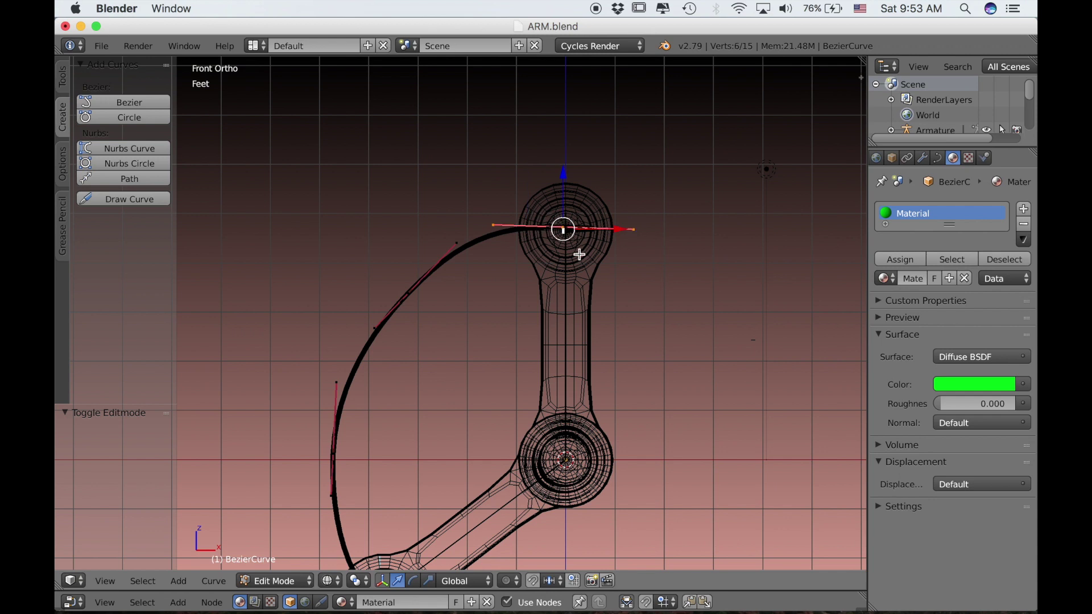
scroll(579, 254, "up", 1, "shift")
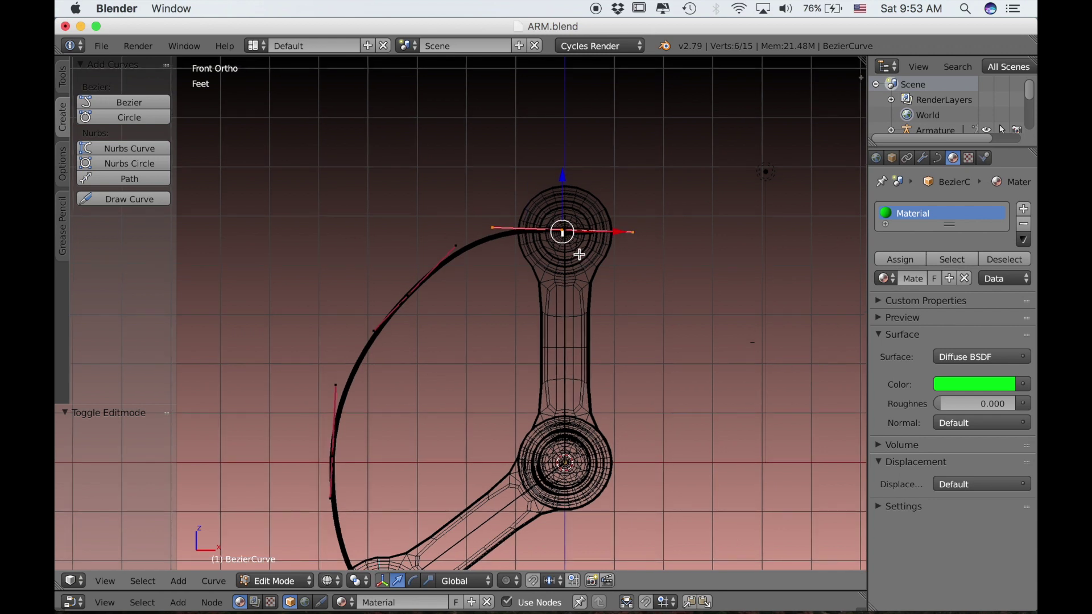
key("ctrl+h")
left_click(579, 256)
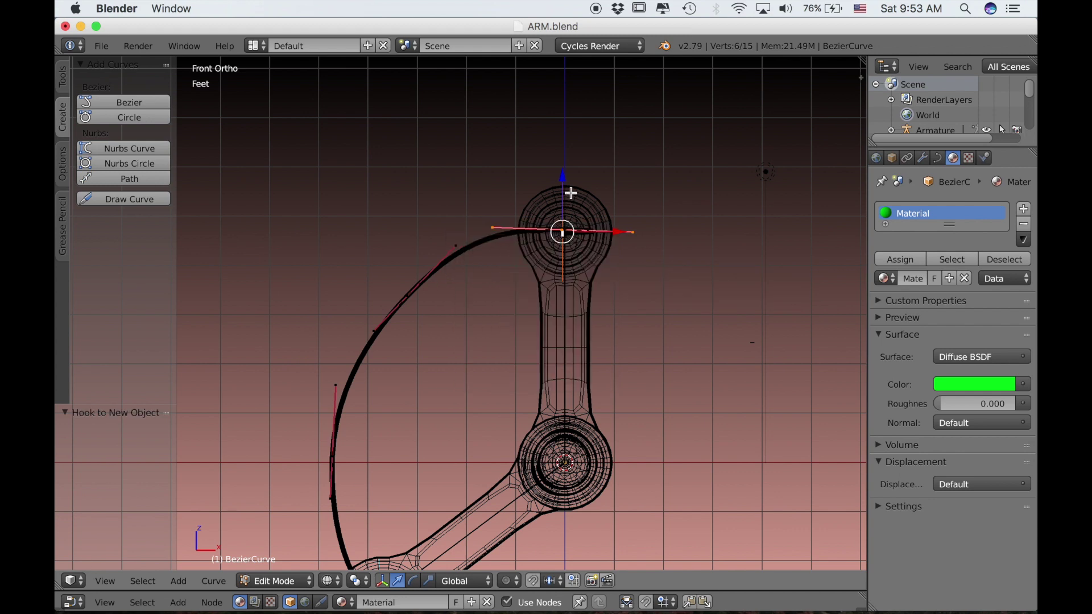
scroll(483, 312, "down", 5, "shift")
scroll(483, 314, "down", 2, "shift")
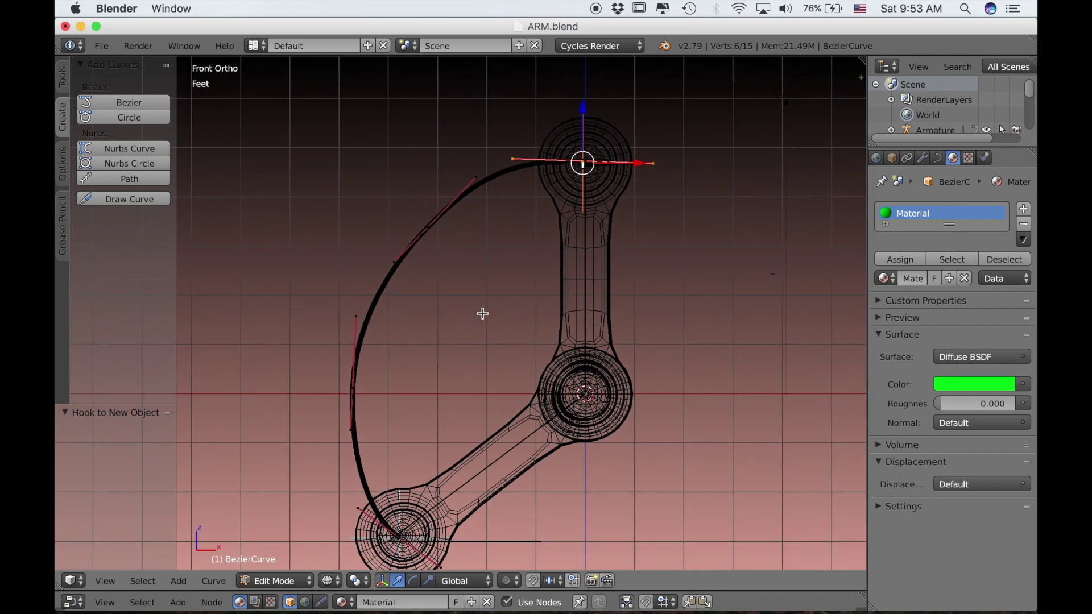
key("Tab")
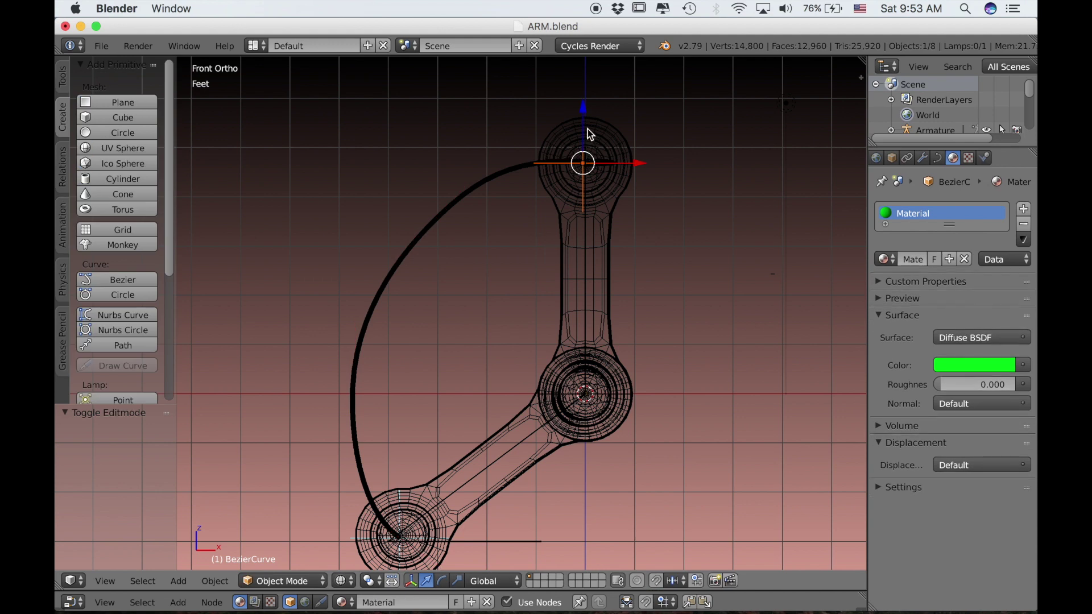
- Parent Empty.001 to the armature's vertical upper bone using Bone parenting
right_click(587, 131)
right_click(589, 118)
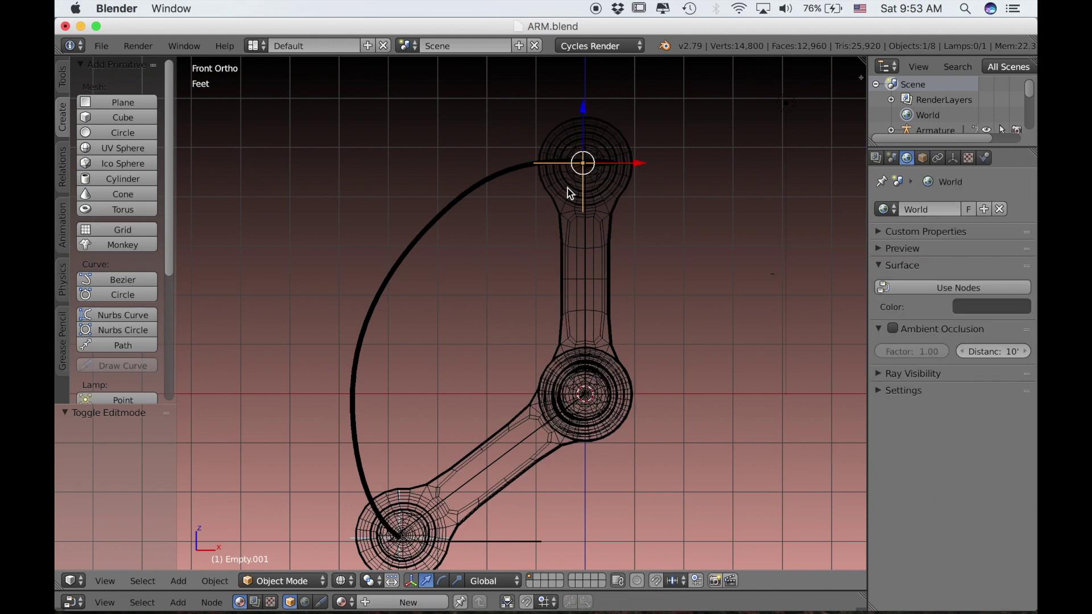
right_click(584, 277)
key("ctrl+Tab")
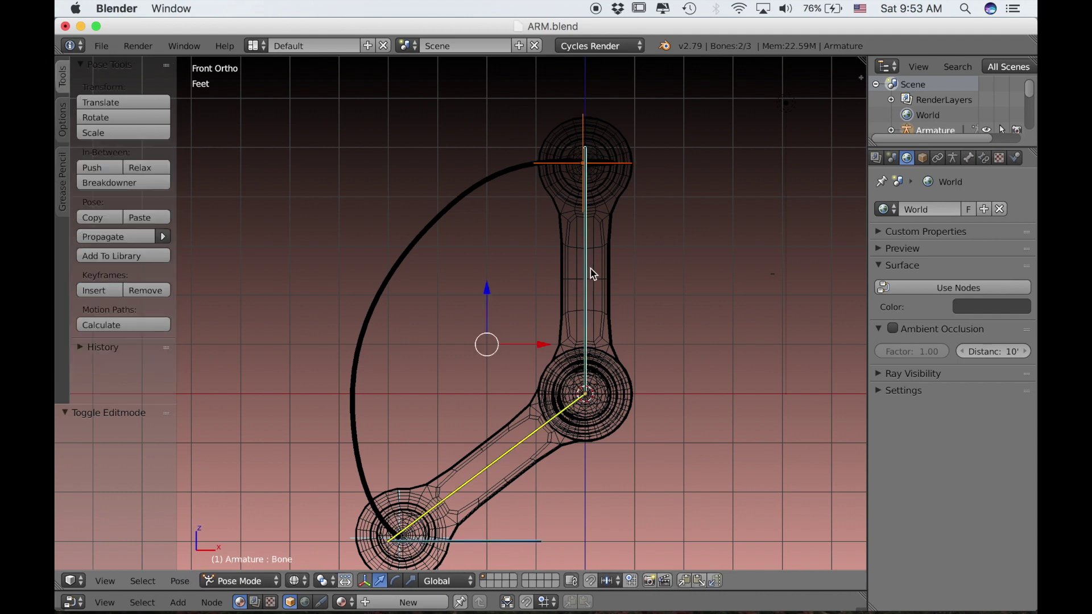
right_click(590, 274)
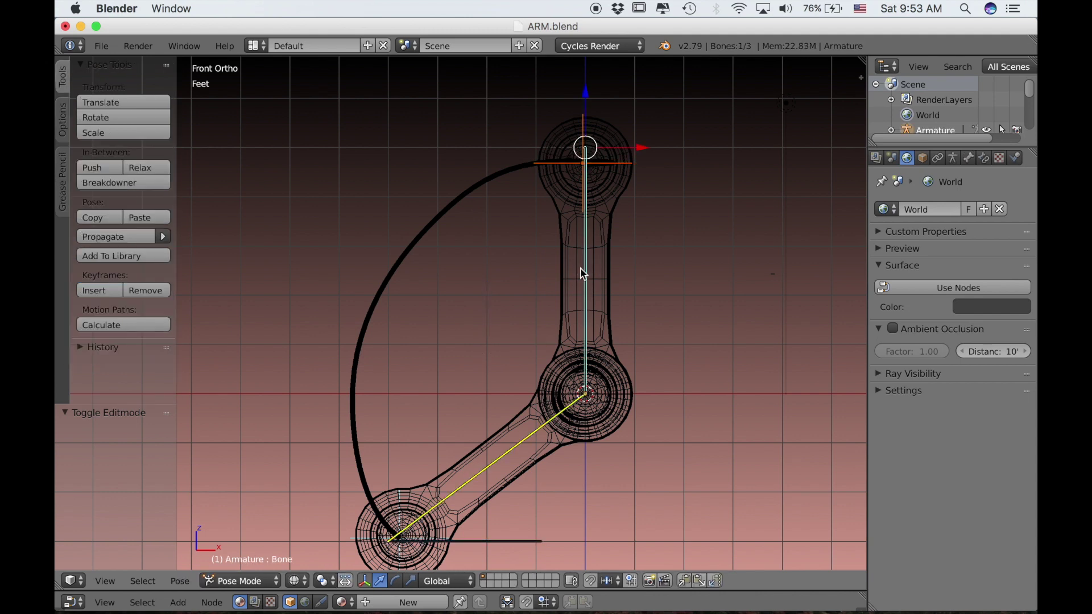
key("ctrl+p")
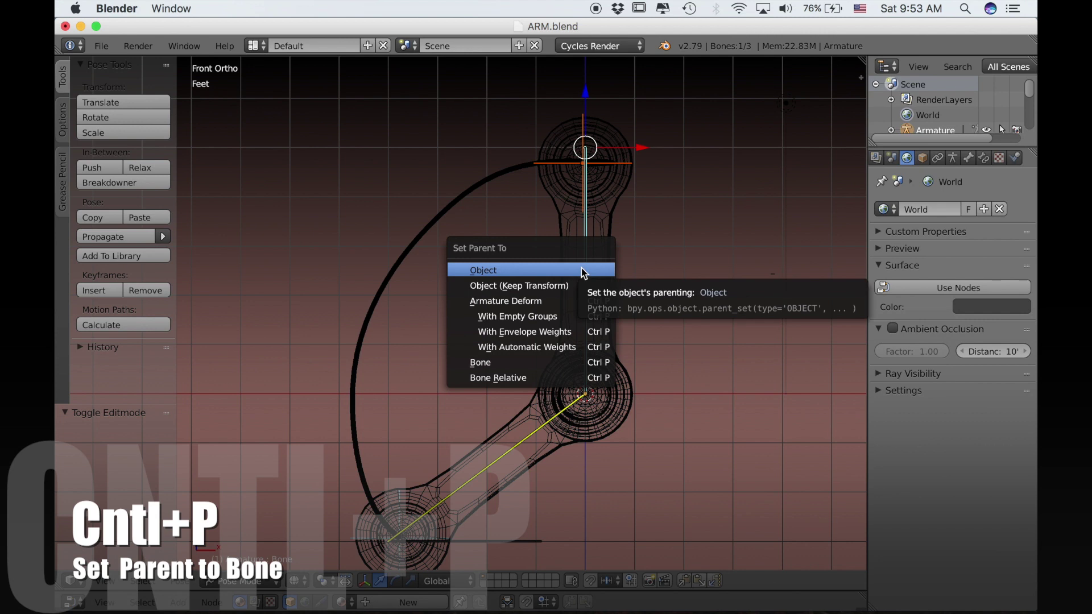
left_click(531, 364)
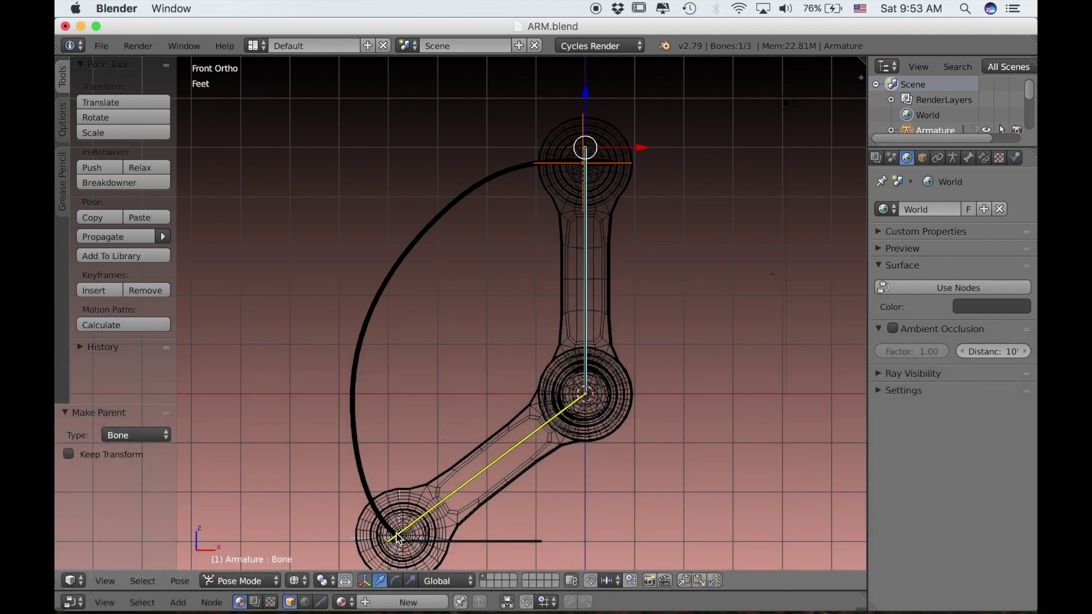
right_click(354, 539)
- Parent the bottom-joint empty to the lower diagonal bone Bone.001 using Bone parenting
scroll(353, 538, "down", 5, "shift")
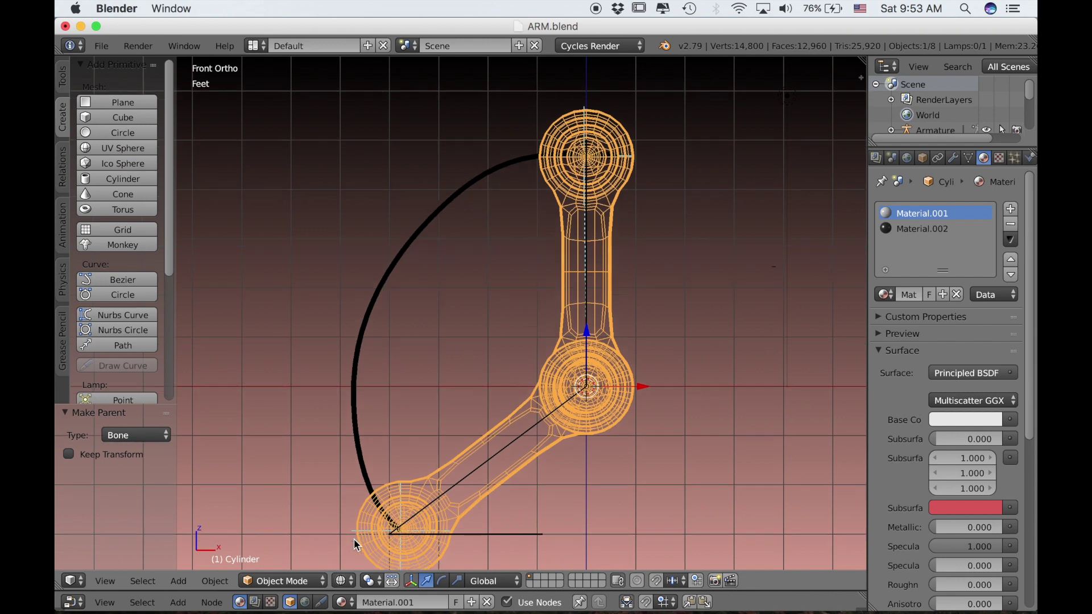
right_click(357, 435)
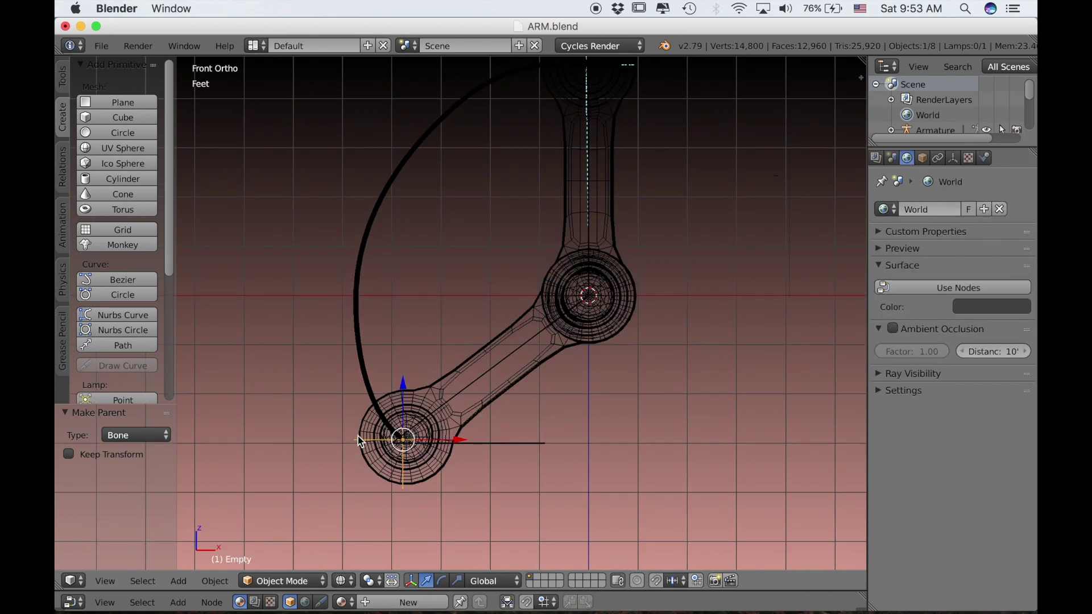
right_click(474, 379)
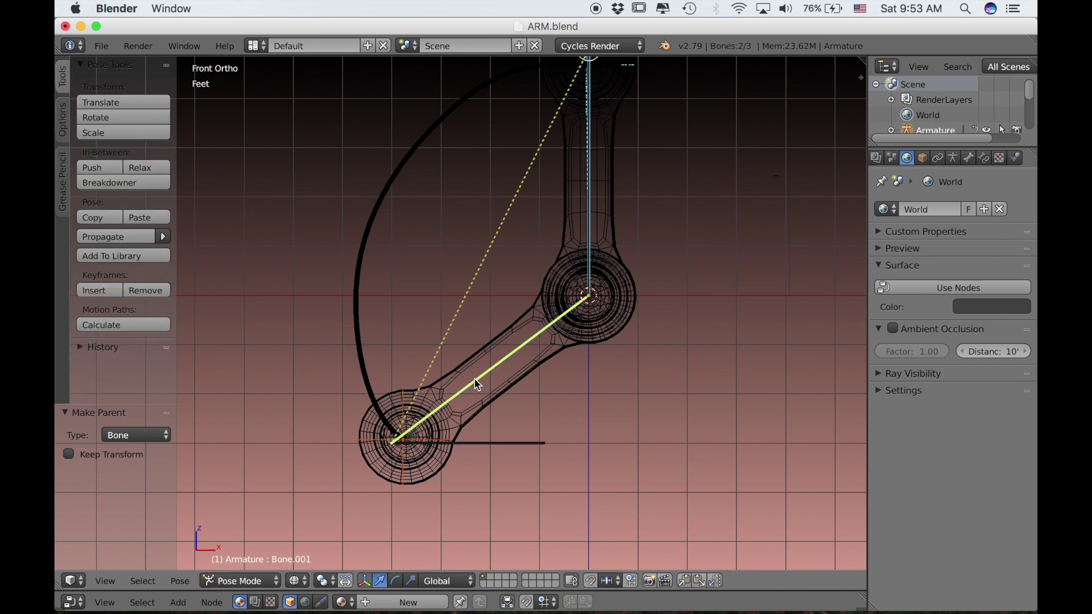
key("ctrl+p")
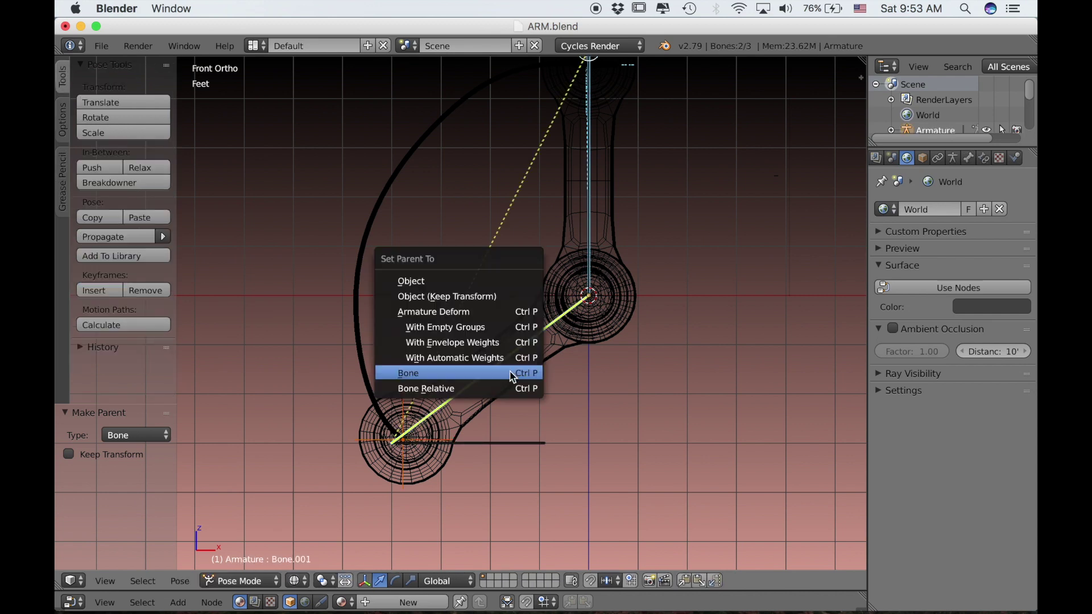
left_click(511, 376)
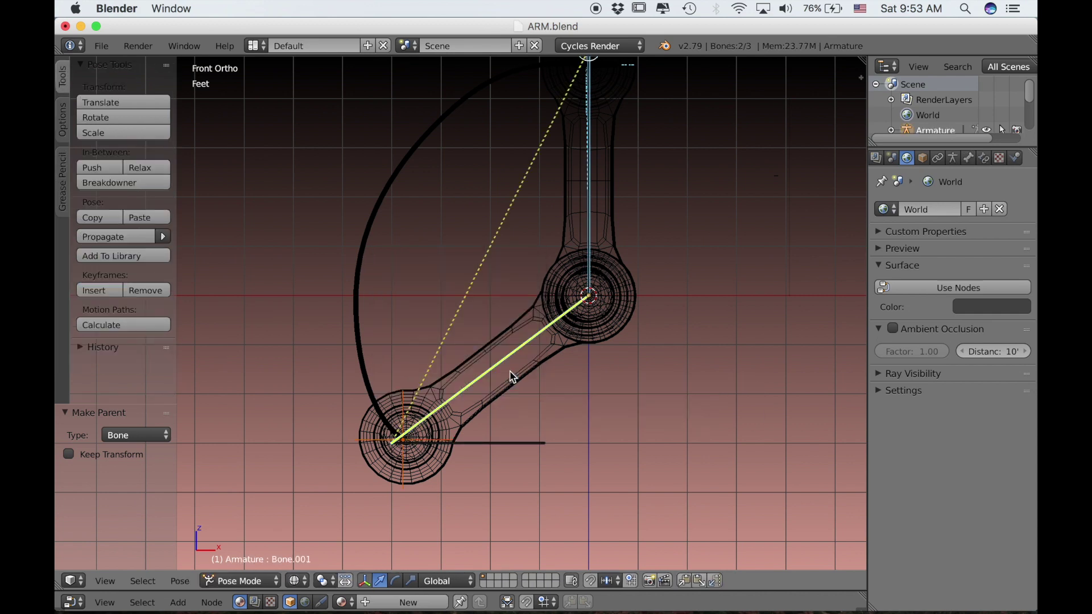
right_click(482, 441)
scroll(482, 441, "up", 5, "shift")
scroll(482, 441, "up", 1, "shift")
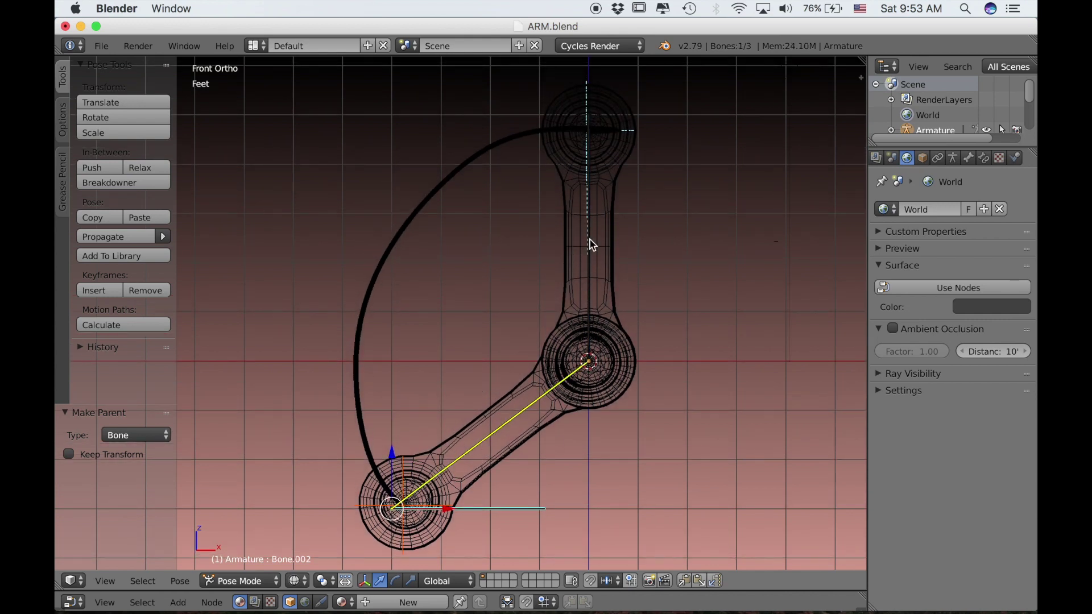
key("g")
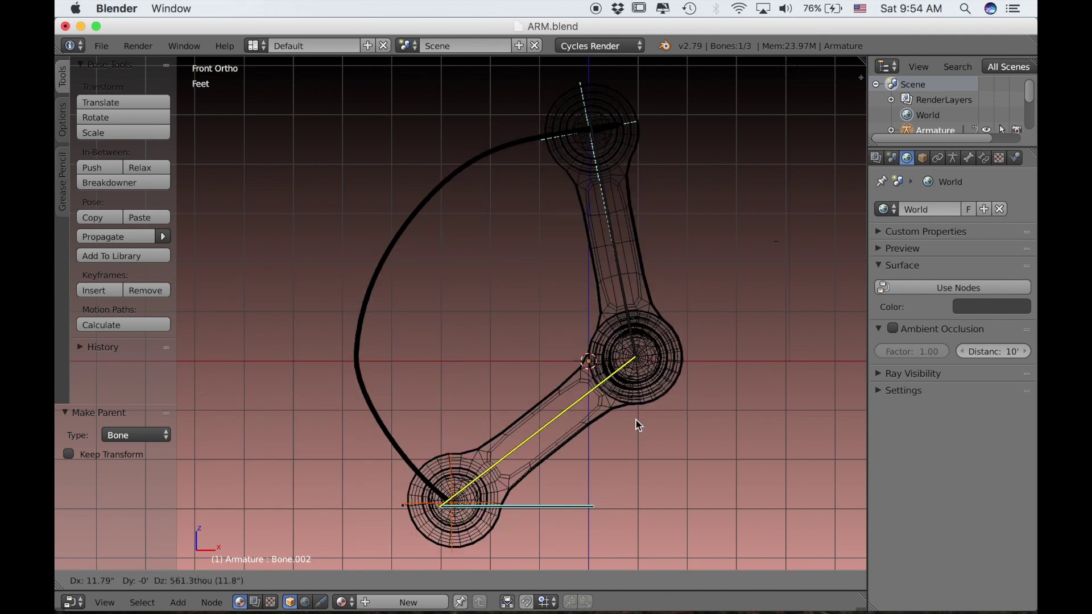
right_click(421, 408)
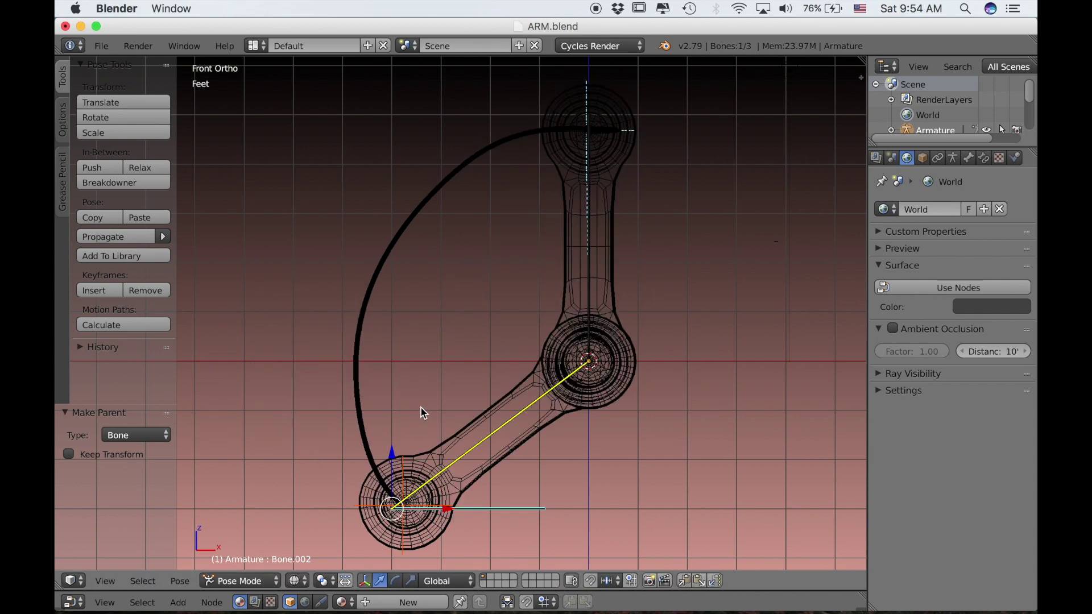
scroll(375, 376, "up", 2, "shift")
right_click(396, 293)
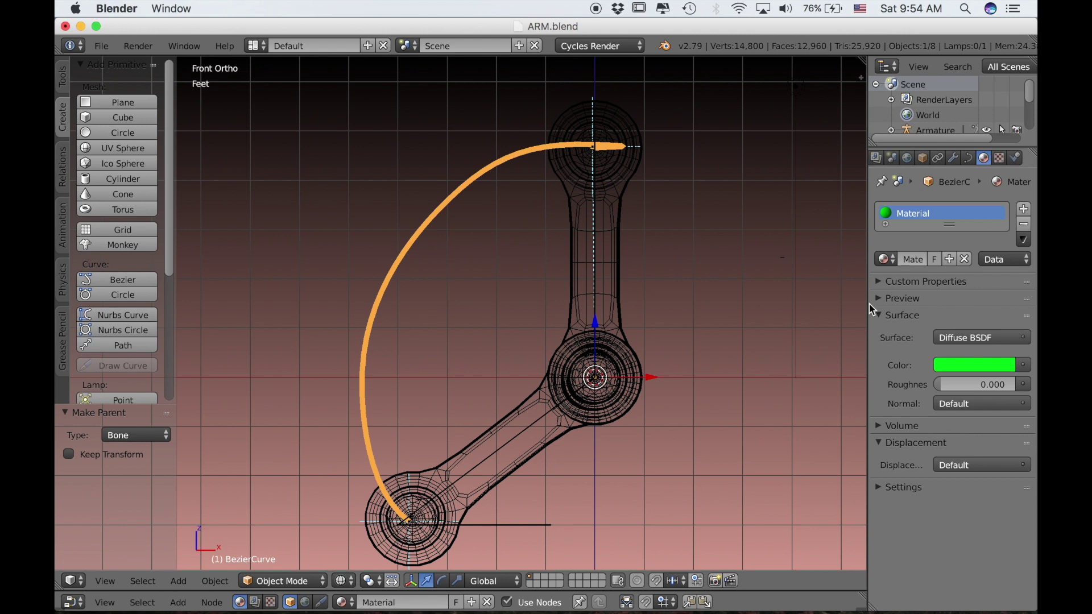
- Set the curve's Hook-Empty modifier Radius to 100 in the widened Modifiers panel
left_click_drag(865, 302, 733, 304)
left_click(870, 158)
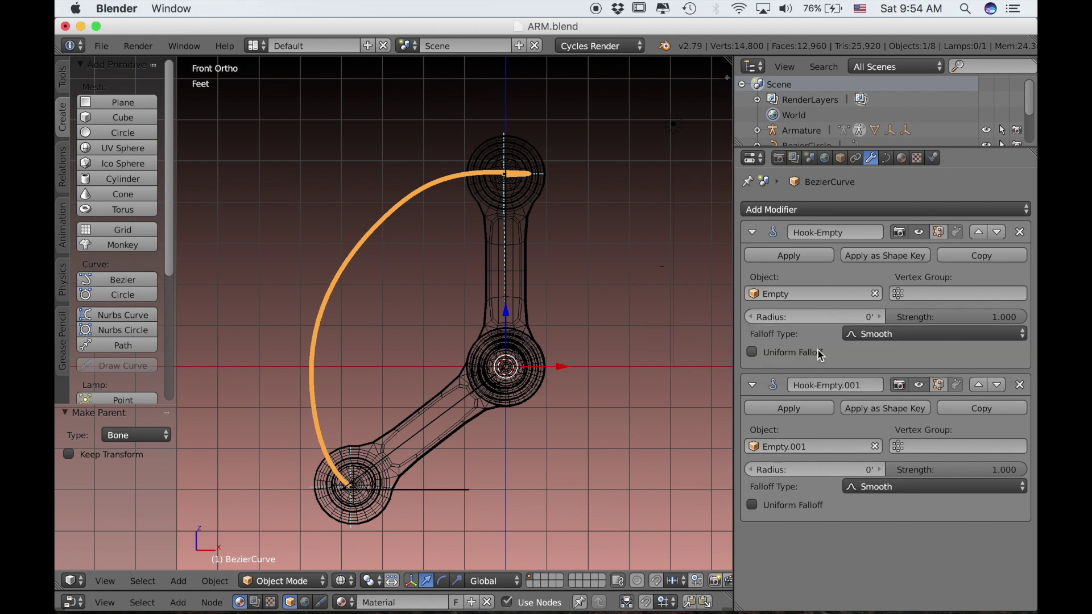
left_click(775, 317)
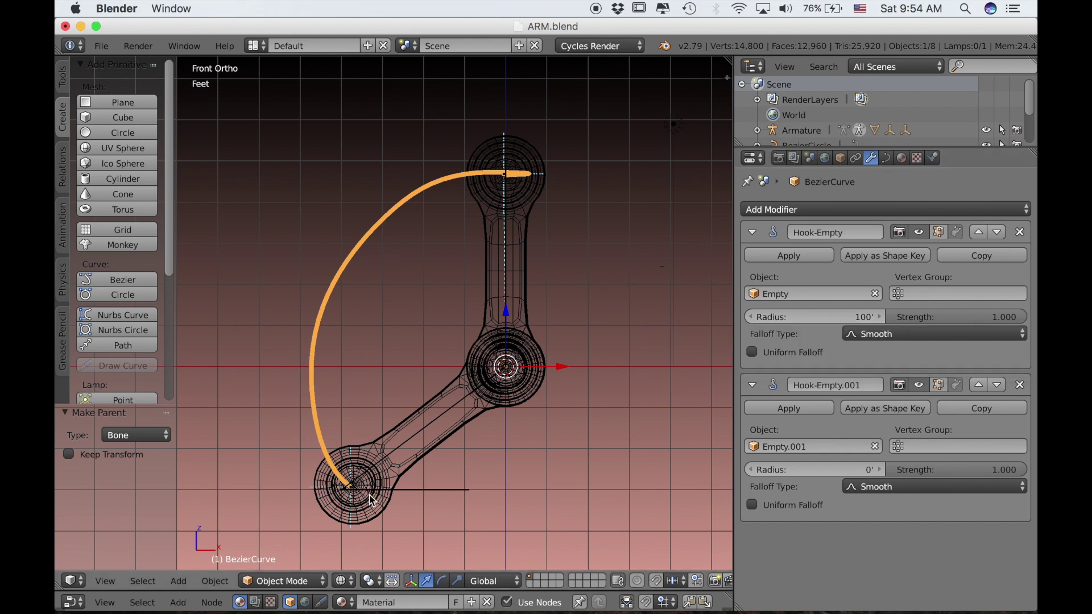
right_click(435, 497)
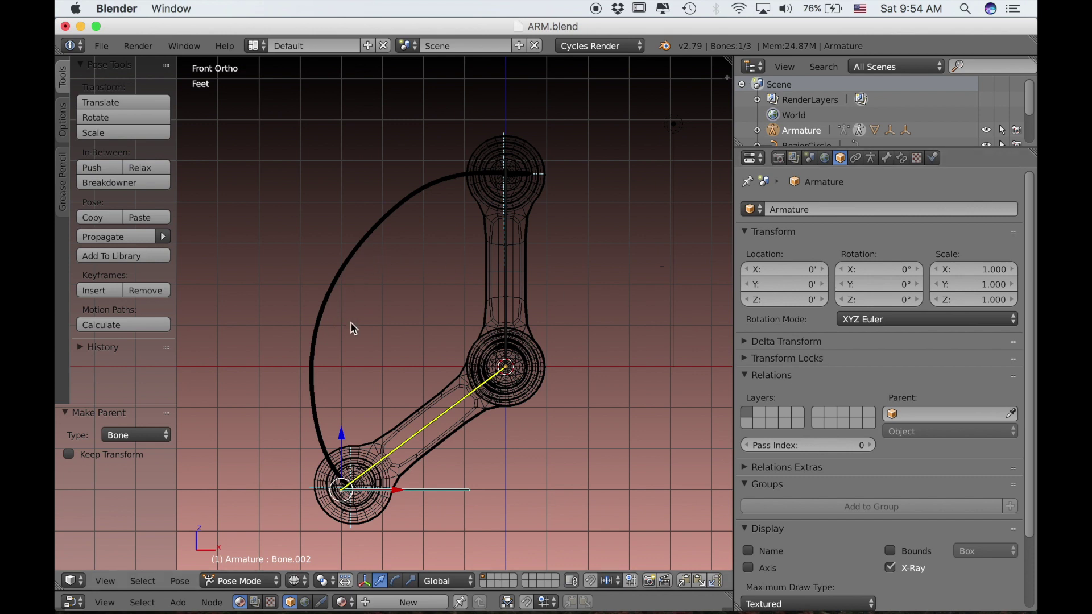
key("g")
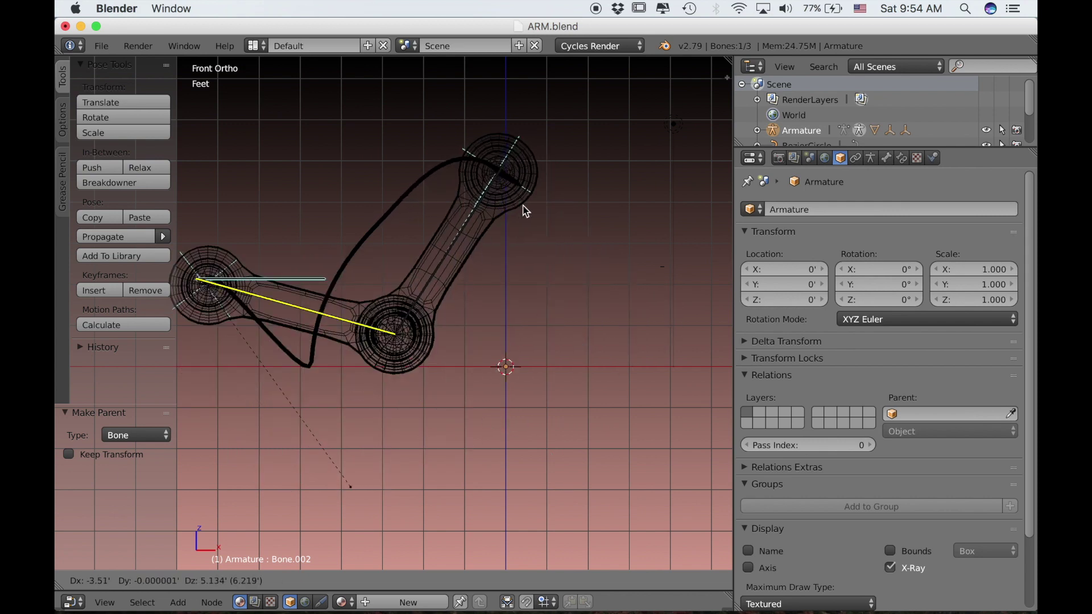
key("Escape")
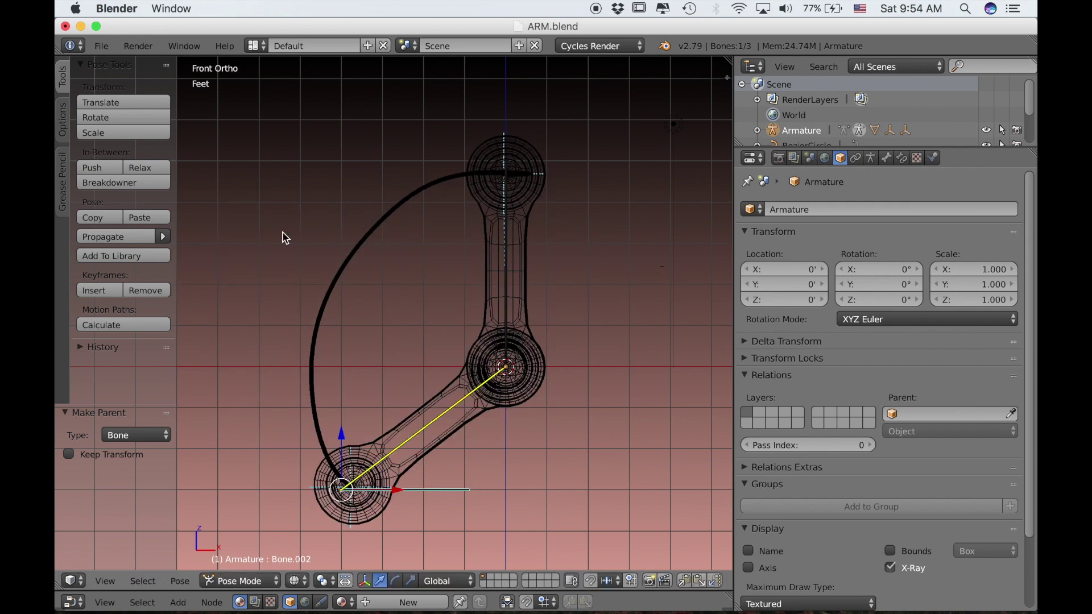
right_click(350, 269)
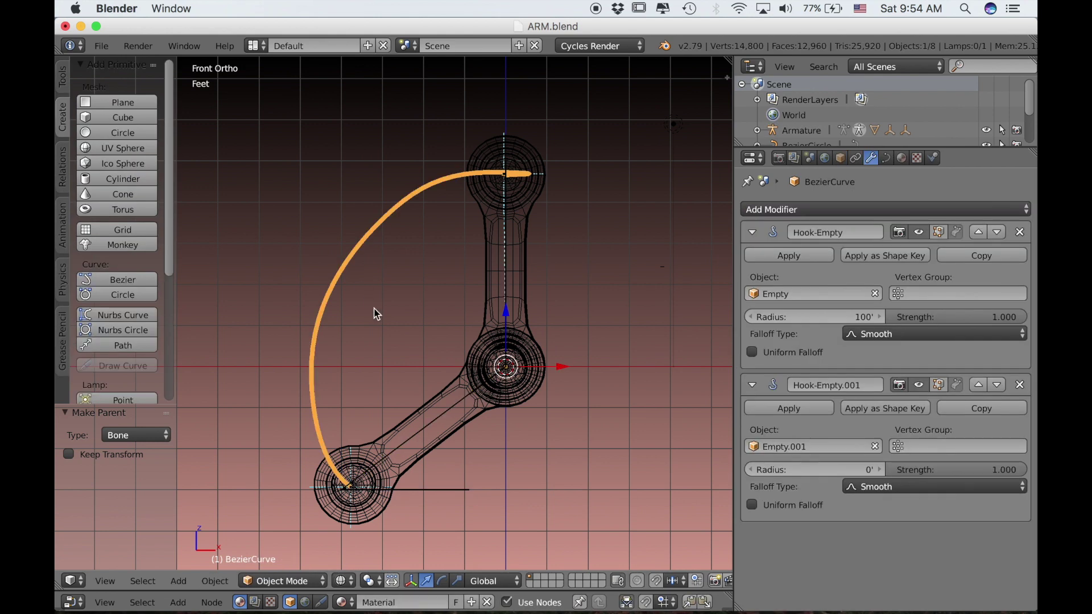
- Hook the curve's middle-left control point to a new empty
key("Tab")
right_click(311, 361)
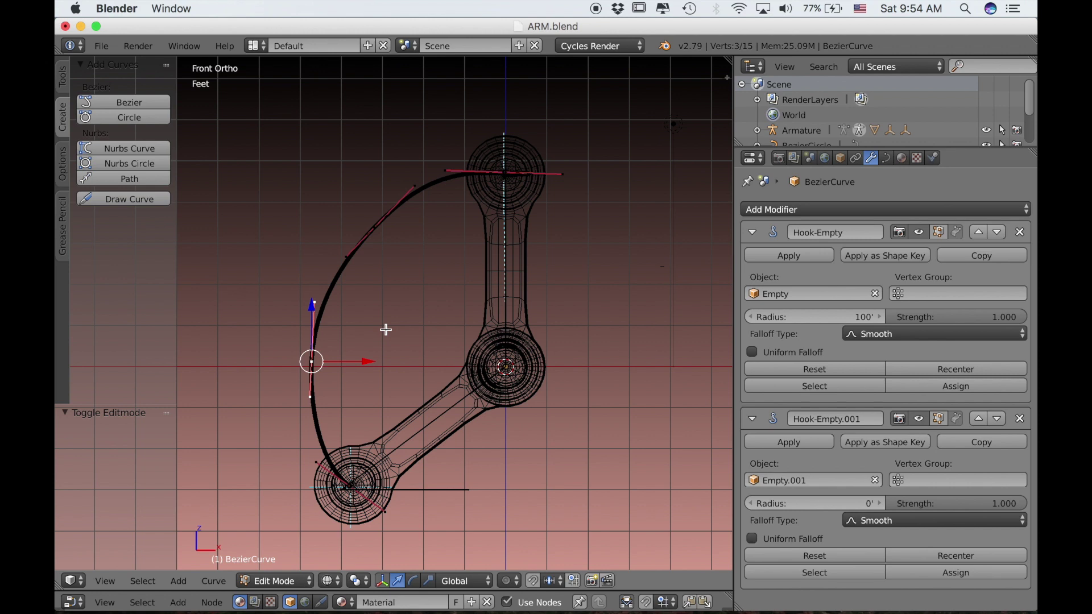
key("ctrl+h")
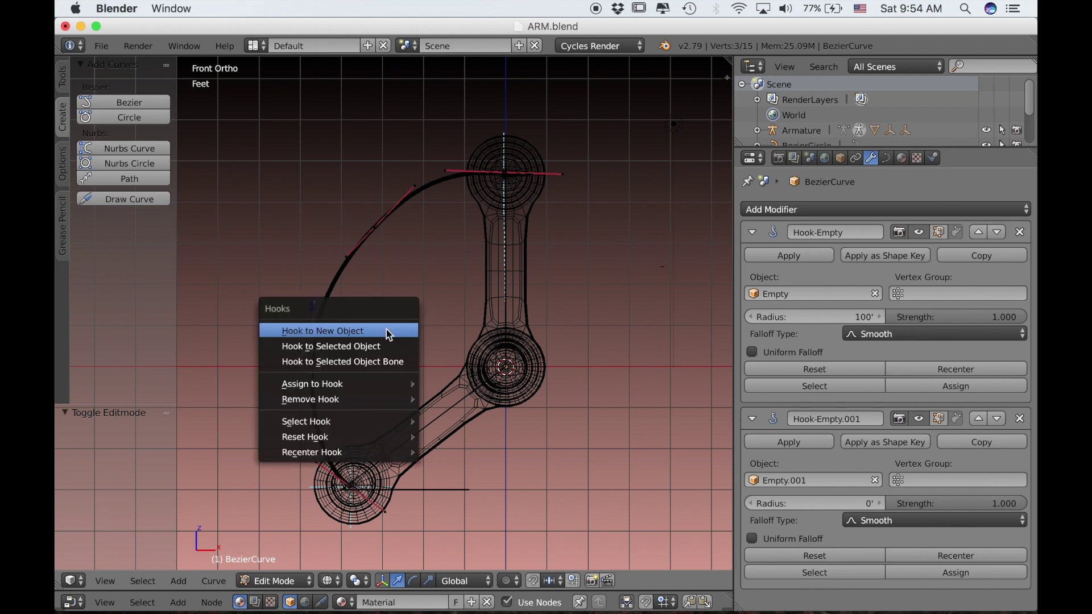
left_click(385, 329)
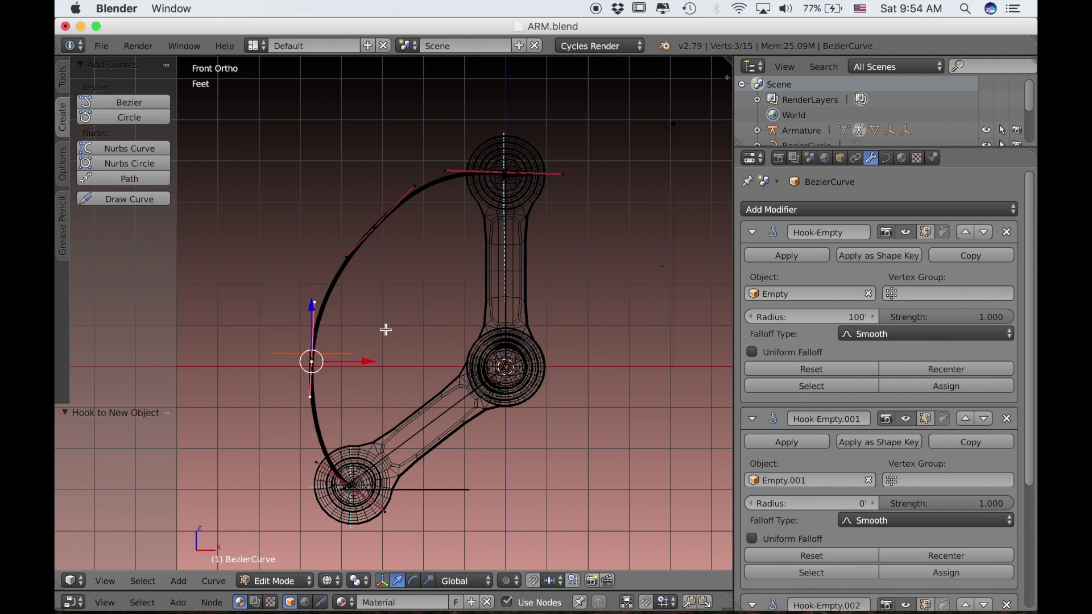
- Hook the curve's upper control point to a new empty and return to Object Mode
right_click(379, 221)
key("ctrl+h")
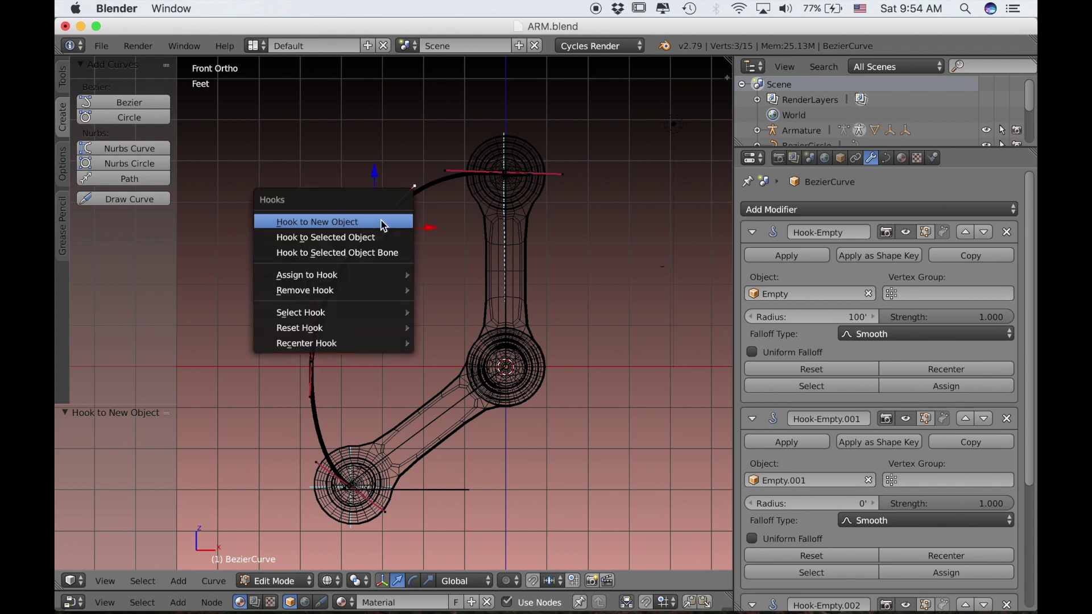
left_click(383, 221)
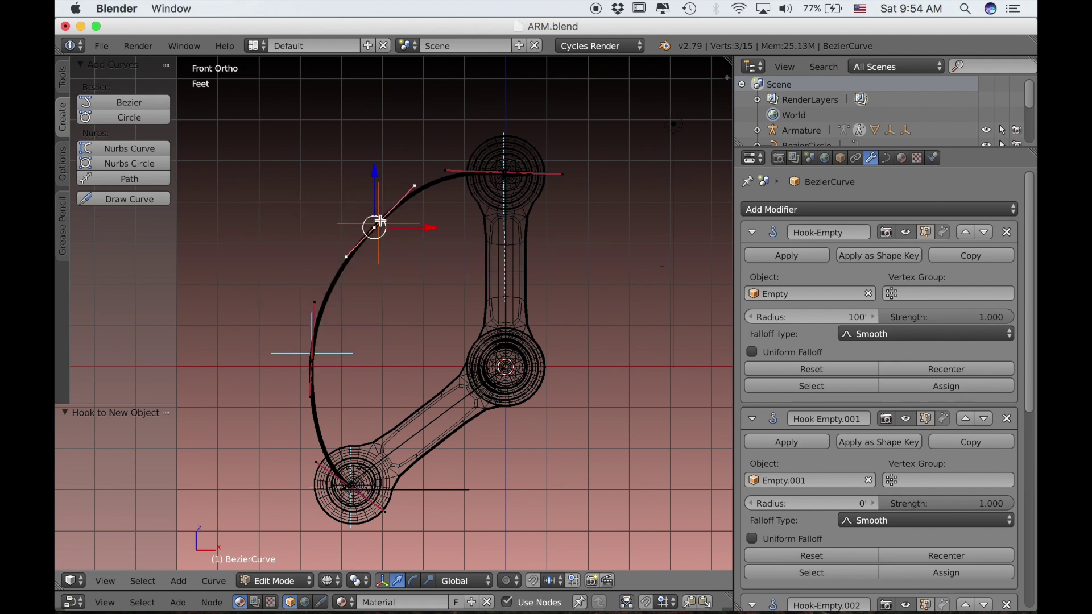
key("Tab")
right_click(337, 357)
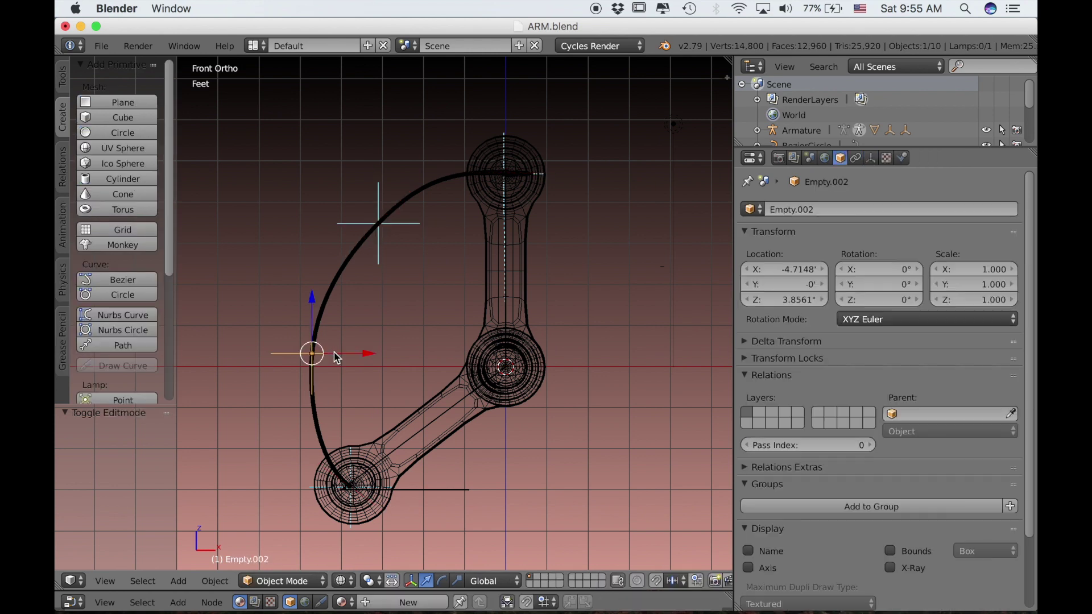
- Parent the lower hook empty Empty.002 to the lower arm bone Bone.001
right_click(421, 442)
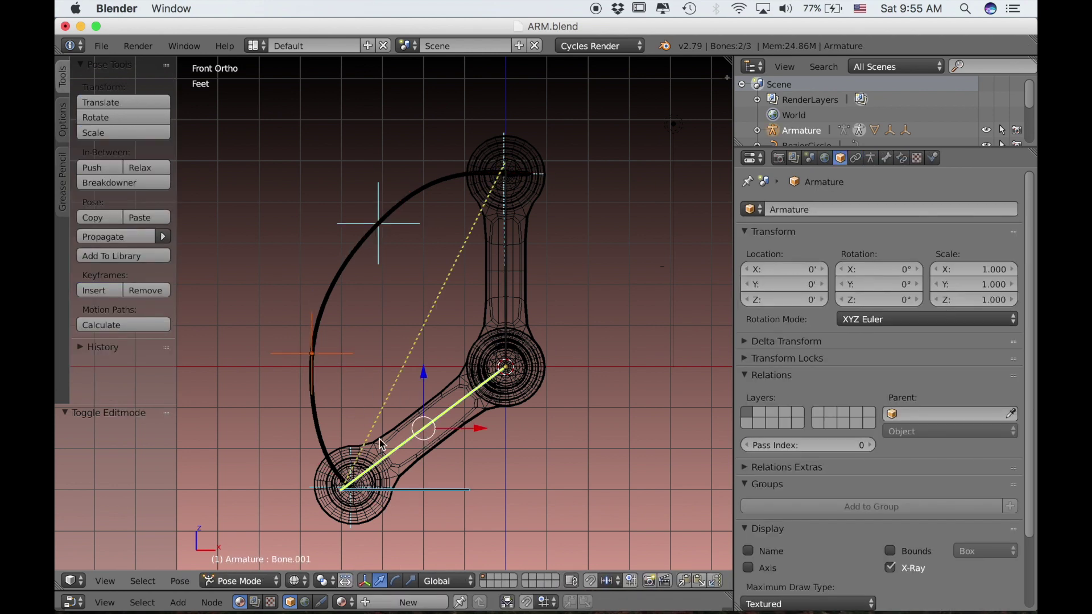
key("ctrl+p")
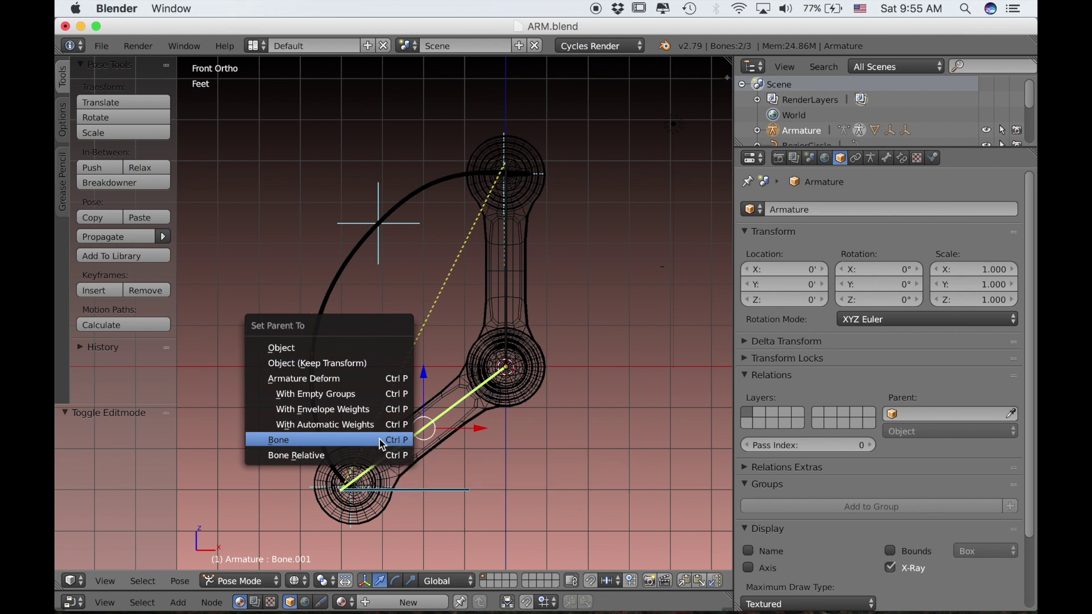
left_click(380, 440)
- Parent the upper hook empty Empty.003 to the vertical upper arm bone
right_click(402, 231)
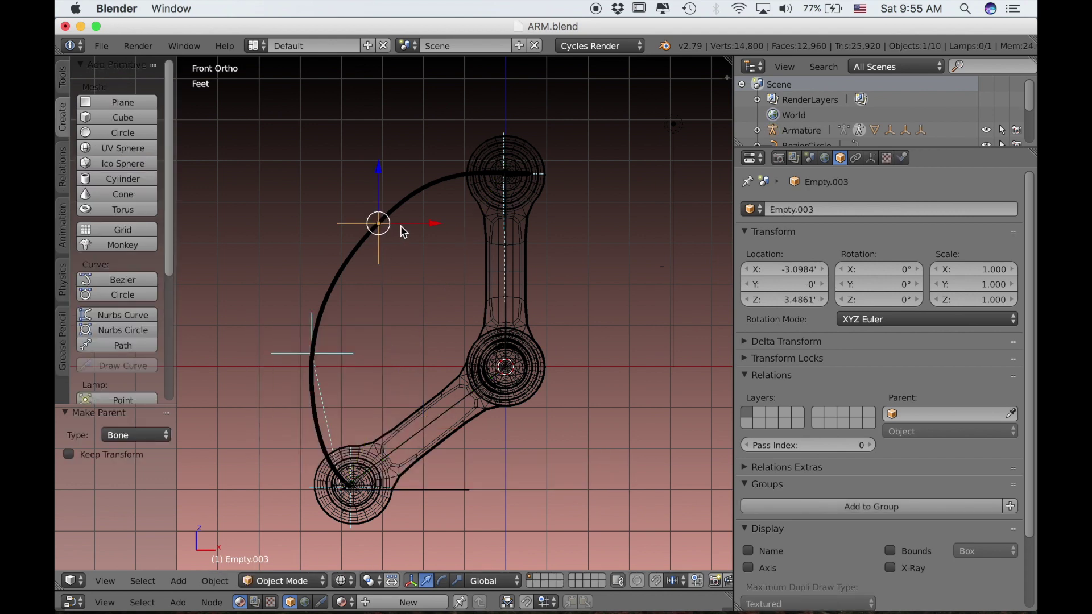
right_click(511, 235)
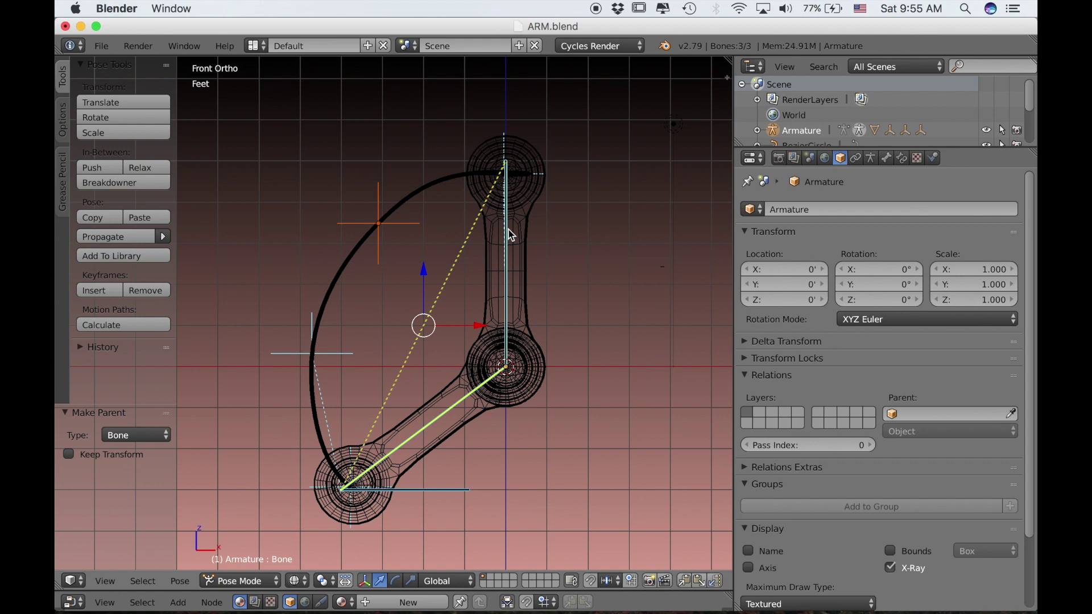
right_click(510, 250)
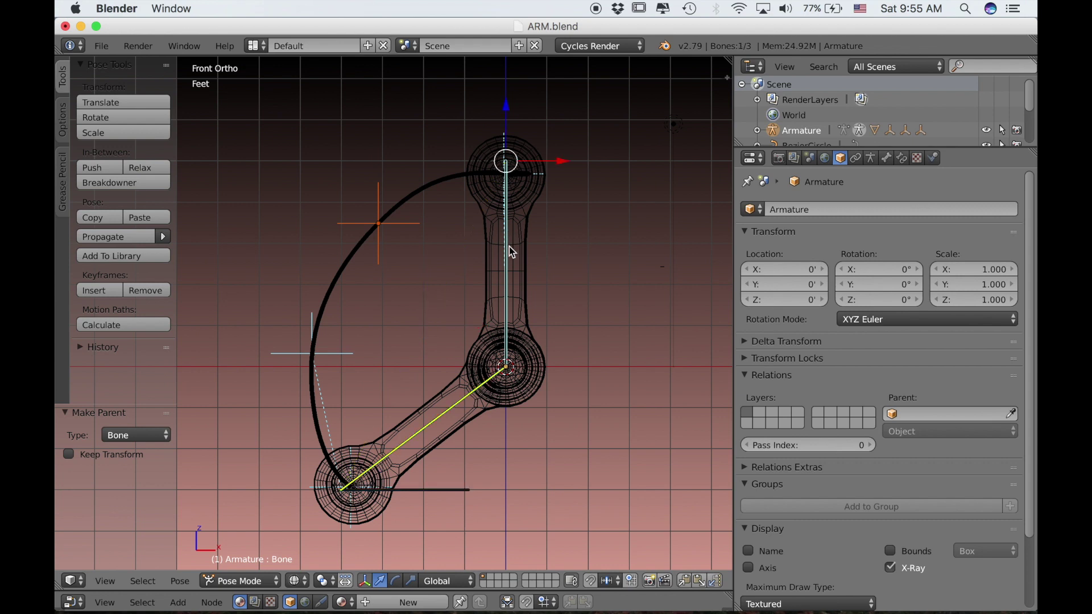
key("ctrl+p")
left_click(461, 266)
right_click(442, 488)
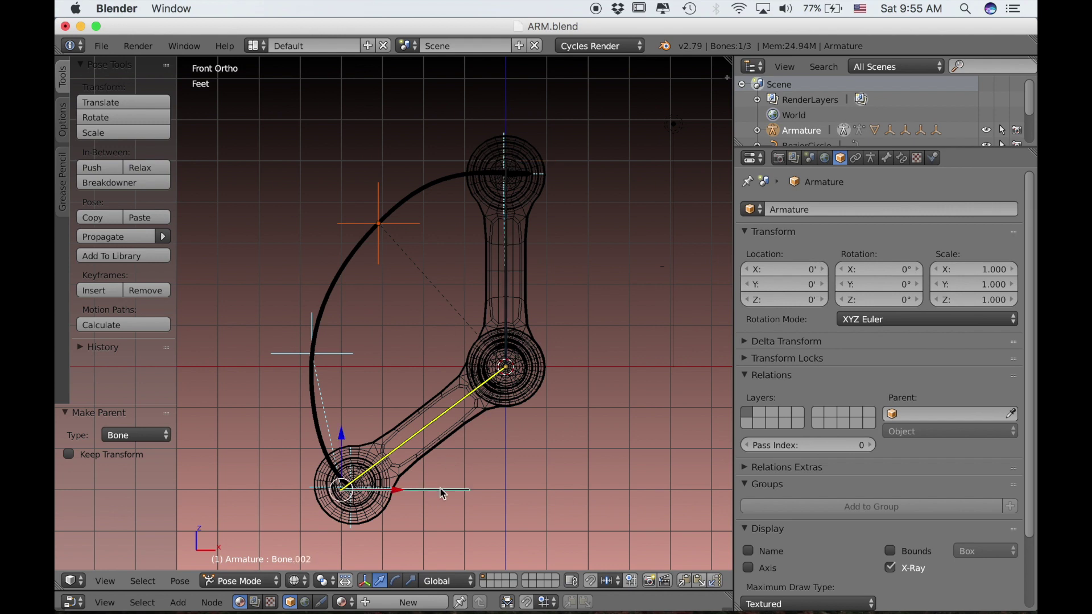
key("g")
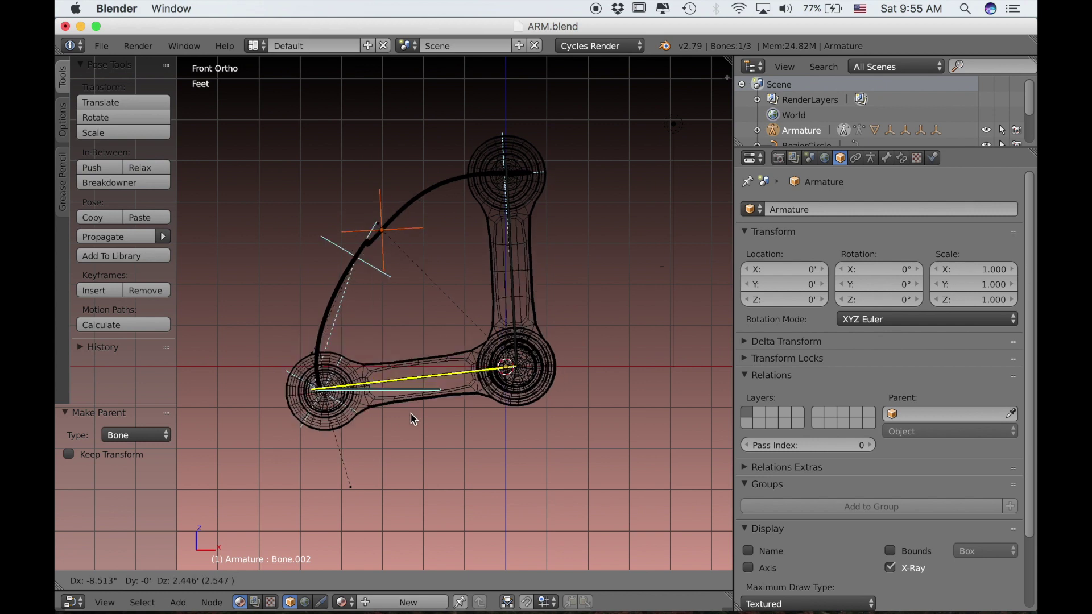
right_click(454, 374)
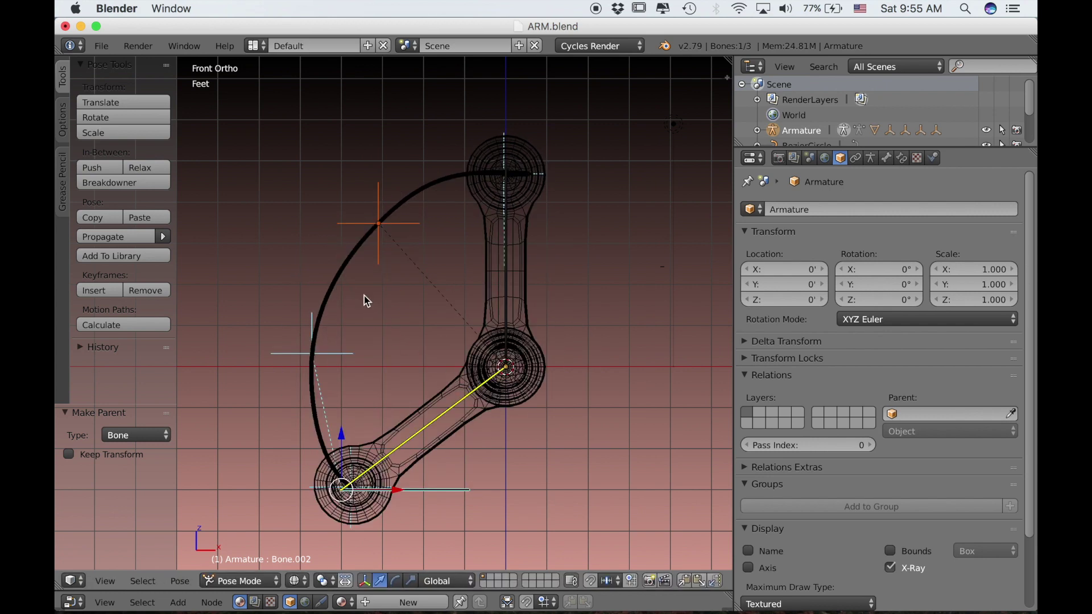
key("KP_5")
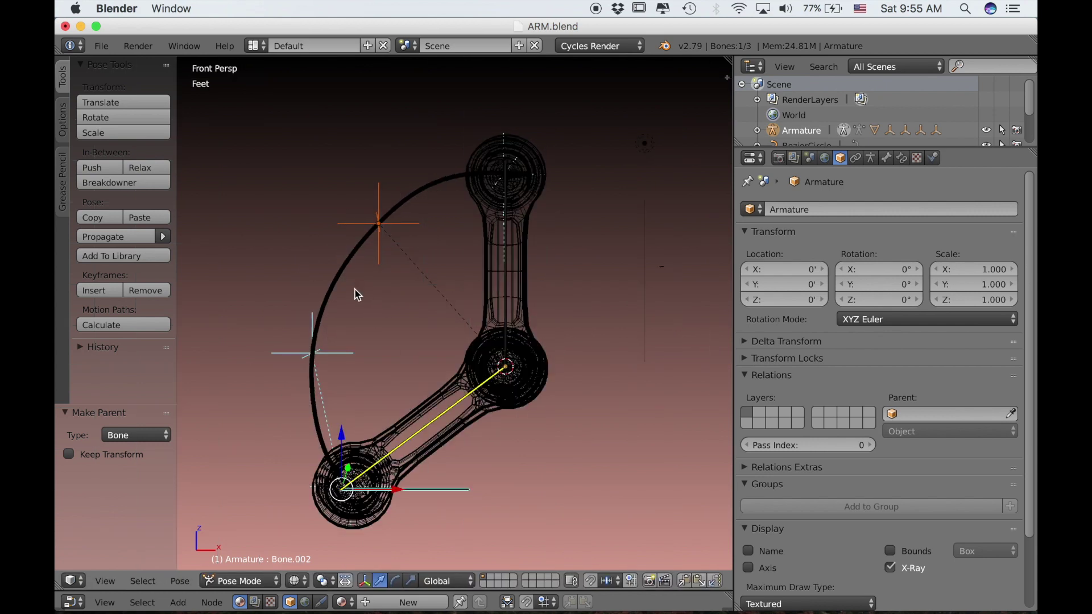
scroll(348, 281, "right", 10)
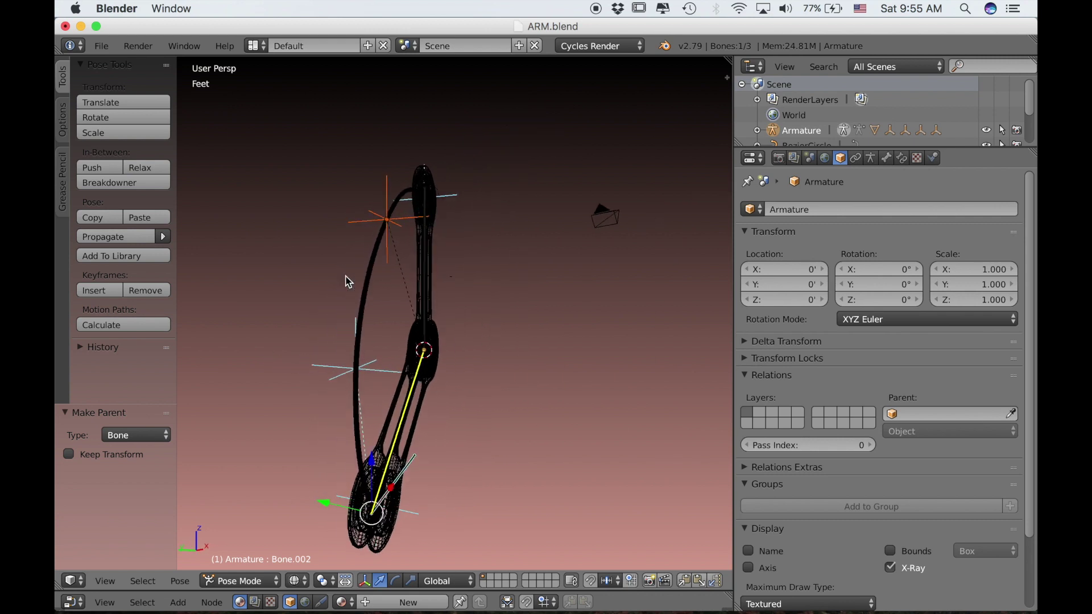
scroll(348, 282, "right", 3)
key("g")
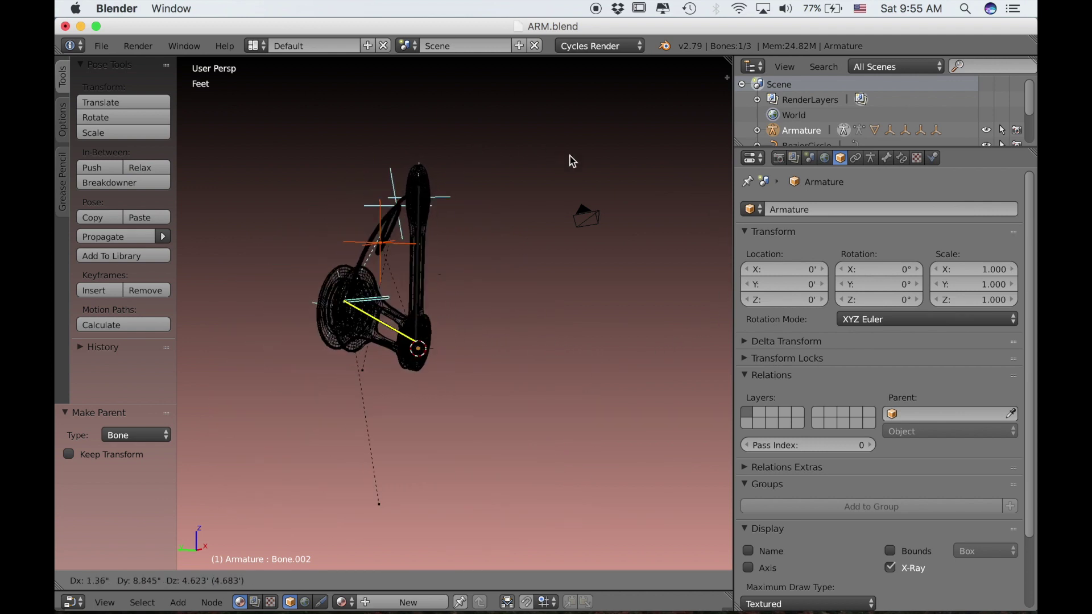
right_click(598, 313)
scroll(575, 324, "left", 10)
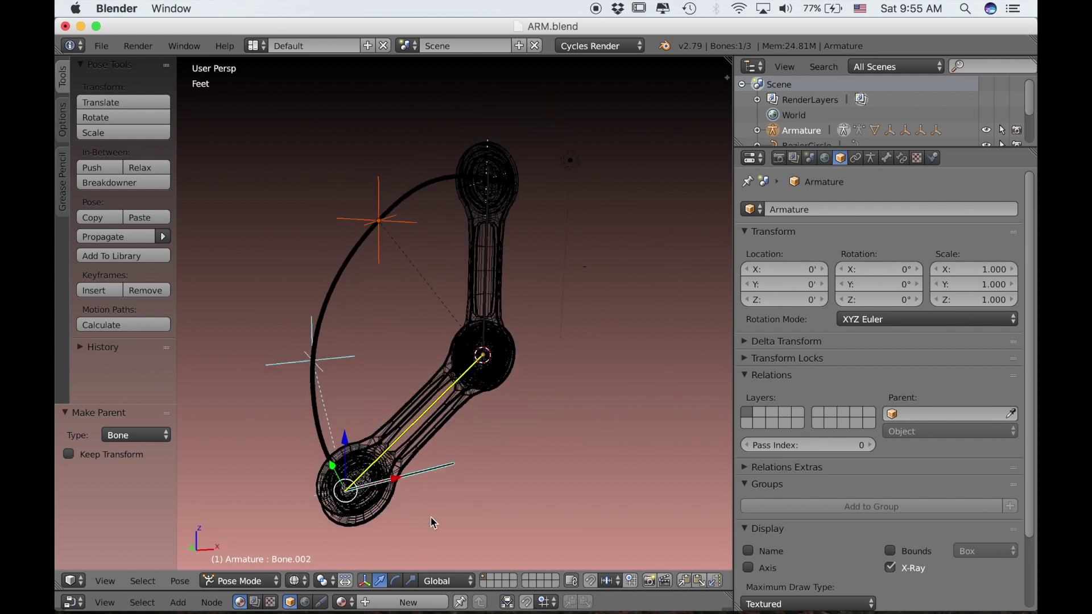
left_click(294, 580)
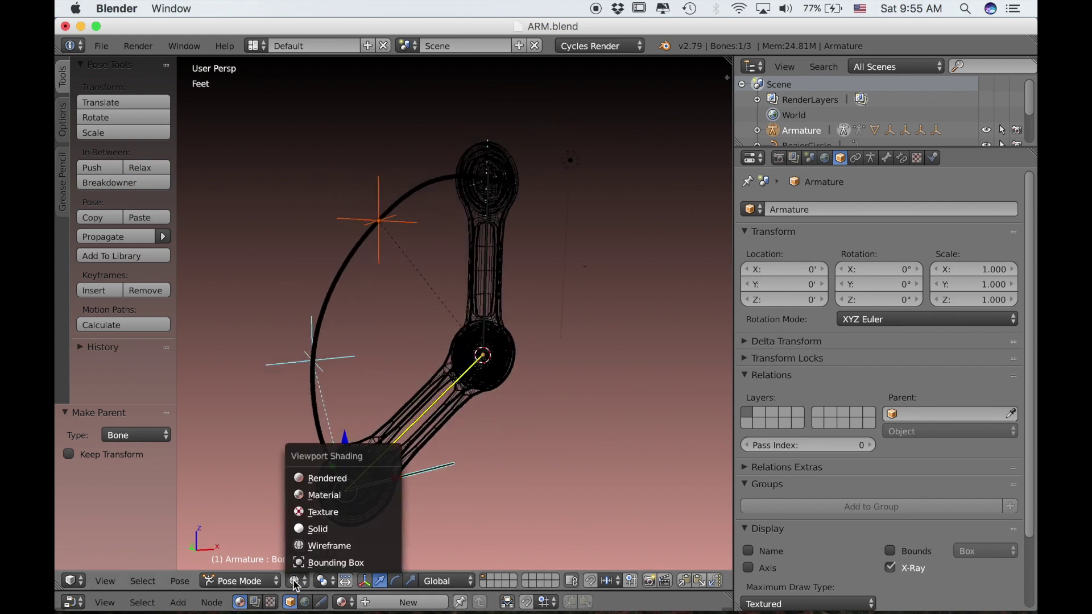
- Switch viewport shading to Material so the curve shows in green
left_click(311, 494)
scroll(384, 455, "left", 5)
scroll(388, 458, "left", 10)
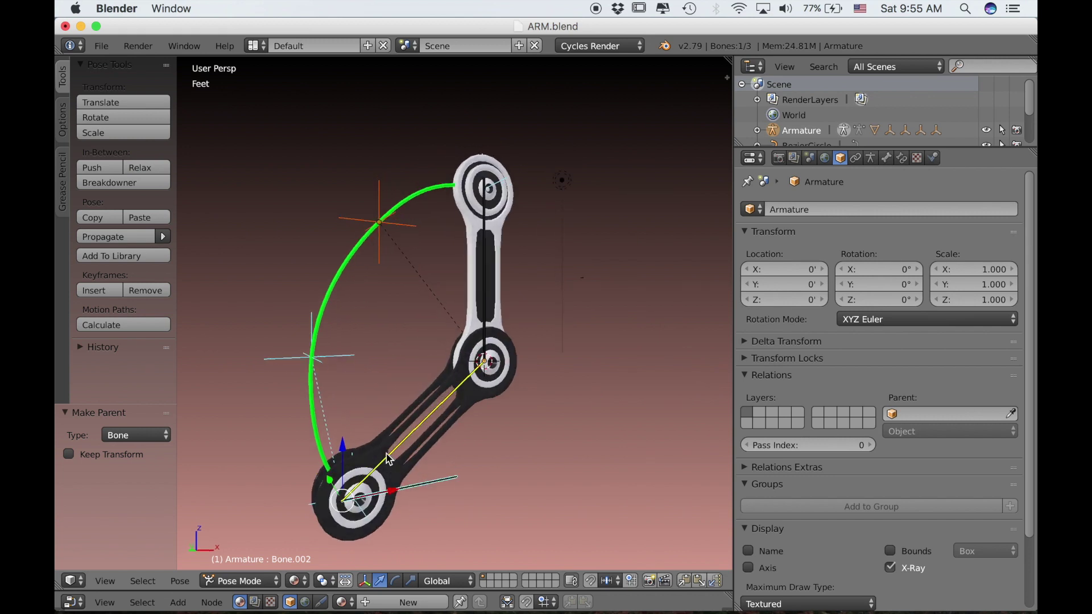
- Offset the lower hook empty Empty.002 along Y by -1.07
right_click(359, 359)
scroll(360, 359, "left", 5)
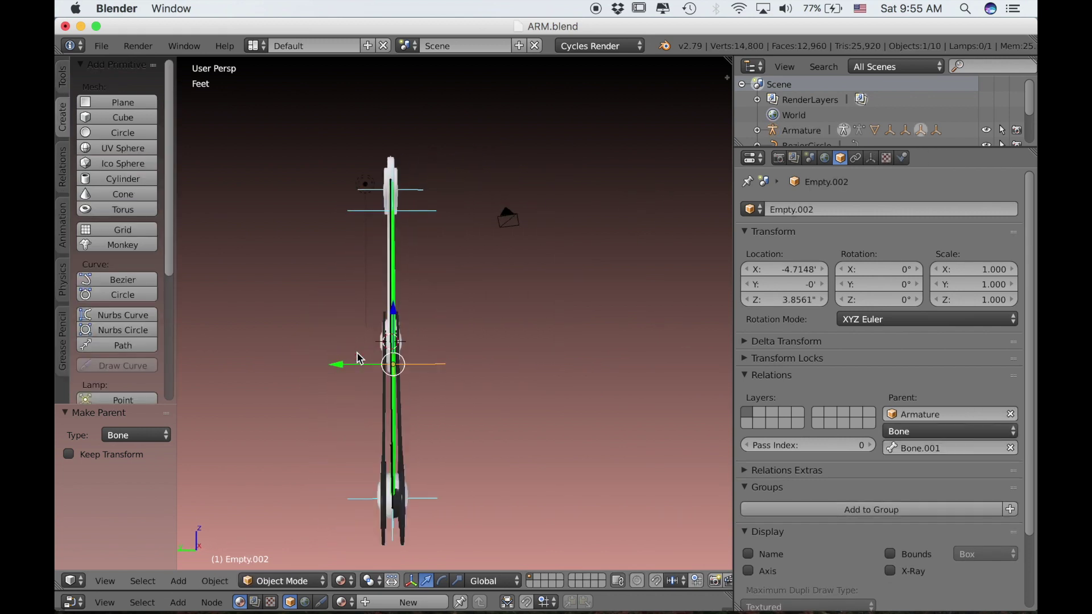
left_click_drag(338, 373, 392, 373)
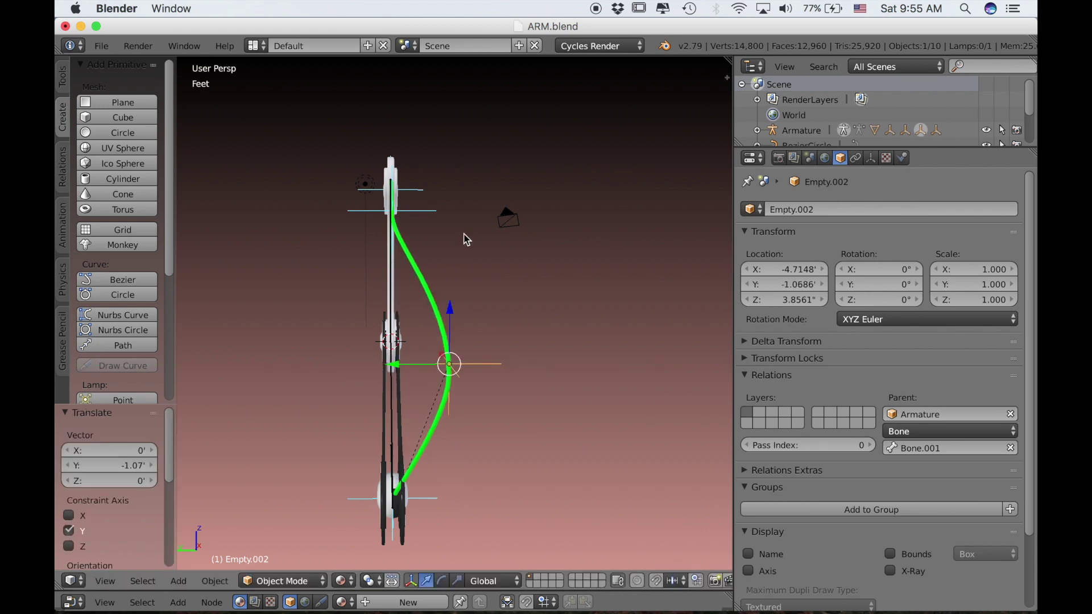
scroll(465, 236, "right", 5)
scroll(465, 239, "right", 5)
- Offset the upper hook empty Empty.003 along Y by 1.3, then re-enter Pose Mode
right_click(393, 215)
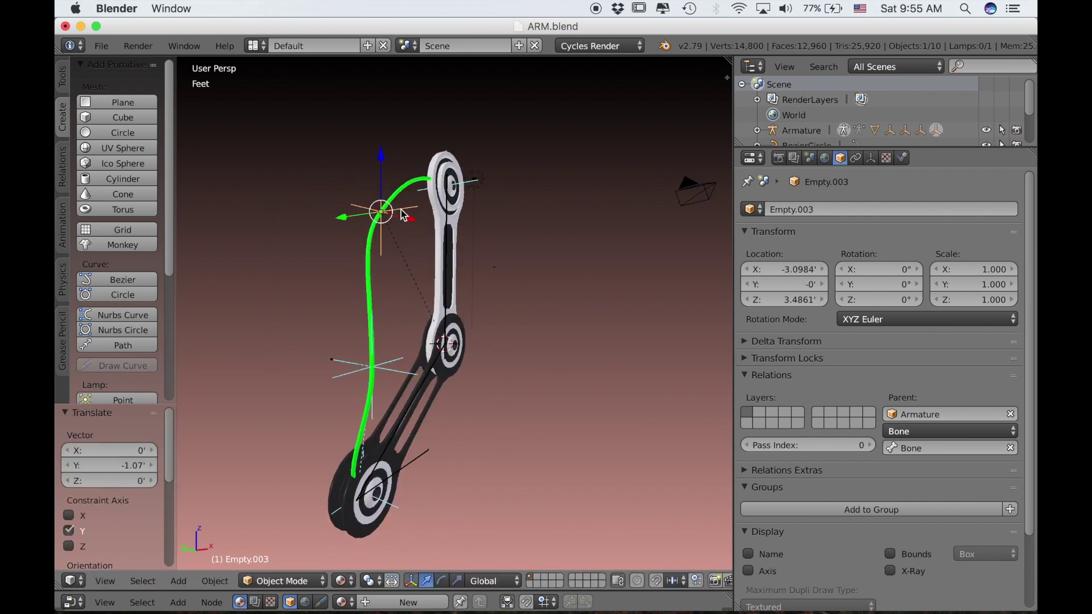
scroll(375, 214, "right", 5)
left_click_drag(353, 215, 294, 219)
scroll(295, 219, "right", 5)
scroll(296, 219, "right", 3)
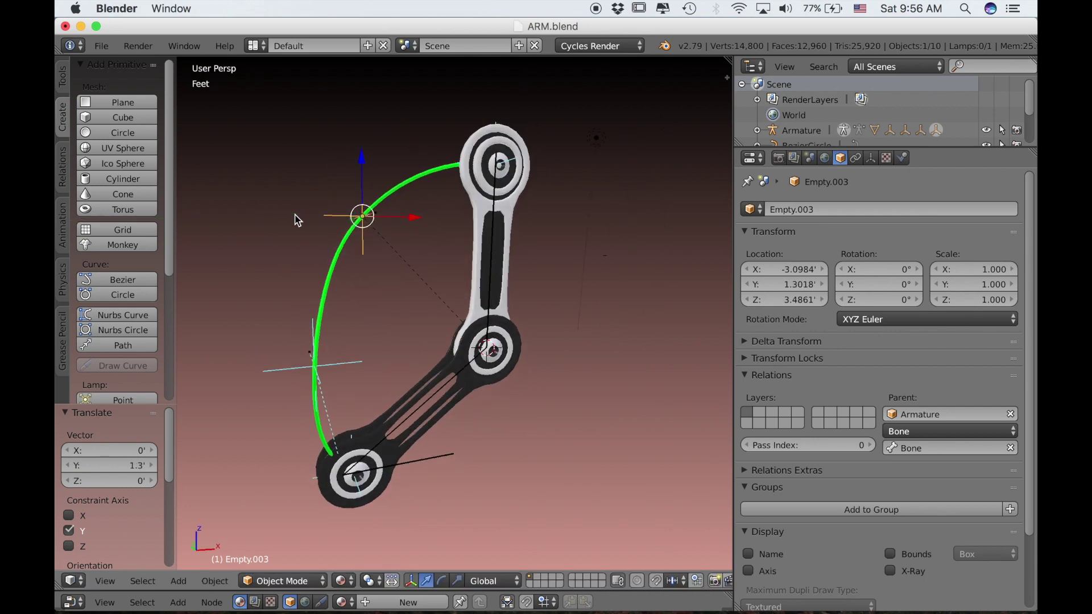
right_click(431, 459)
key("ctrl+Tab")
scroll(431, 460, "right", 3)
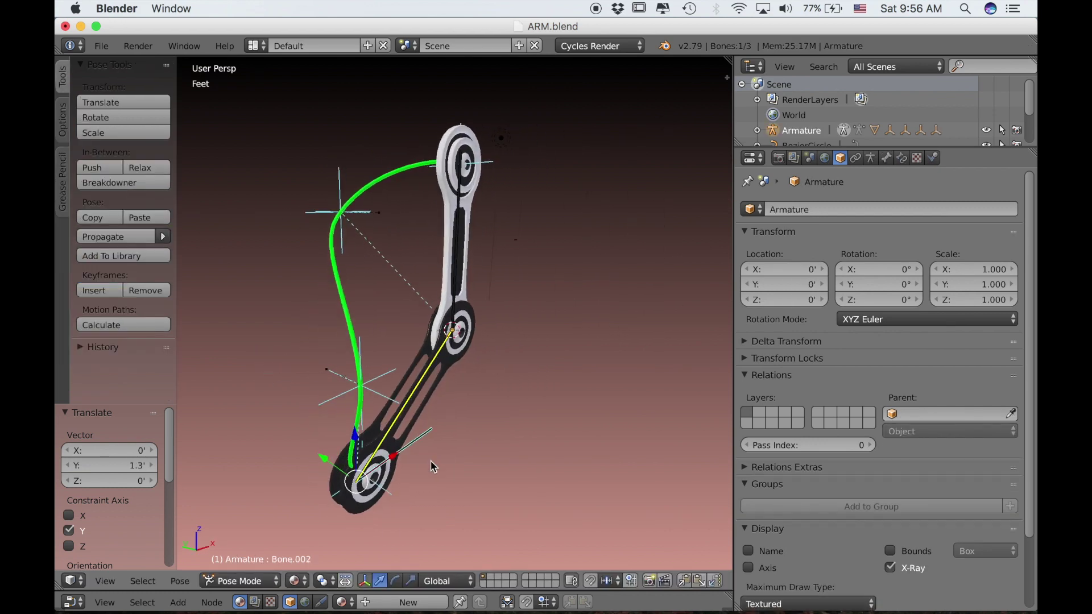
key("g")
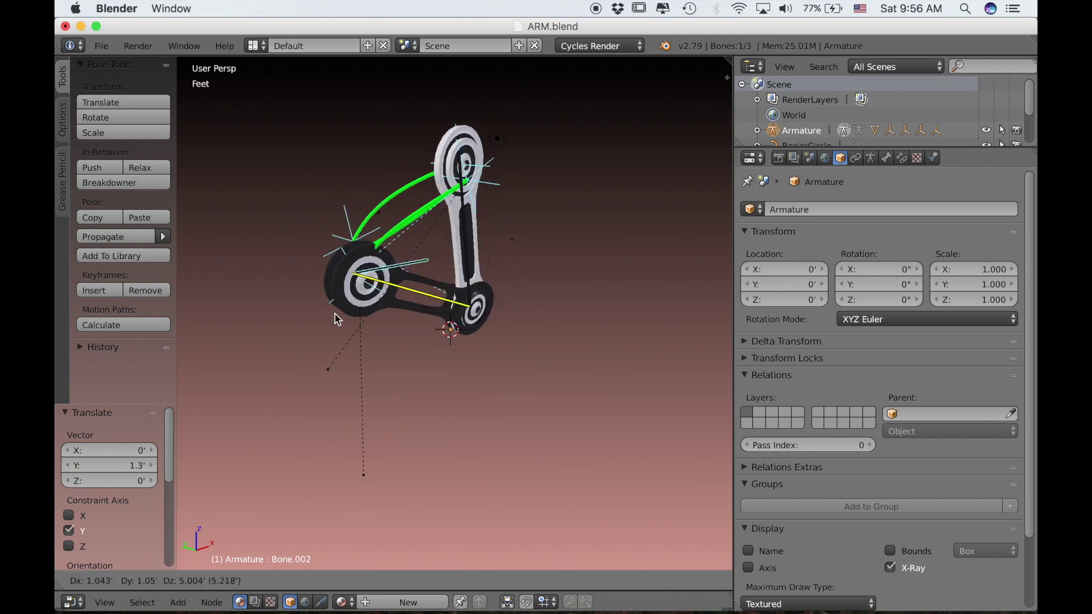
left_click(384, 418)
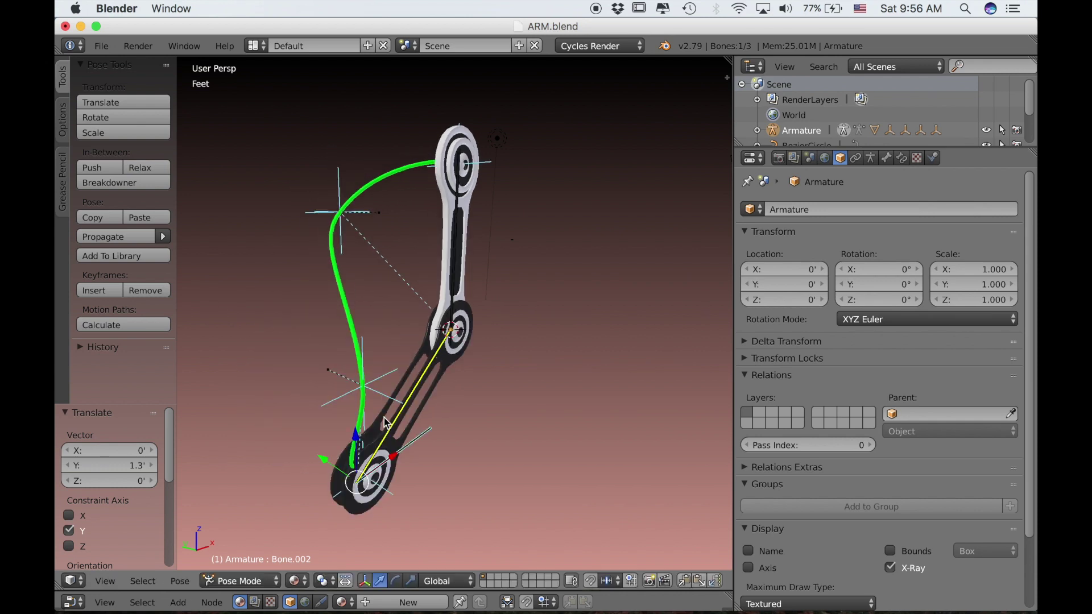
key("KP_1")
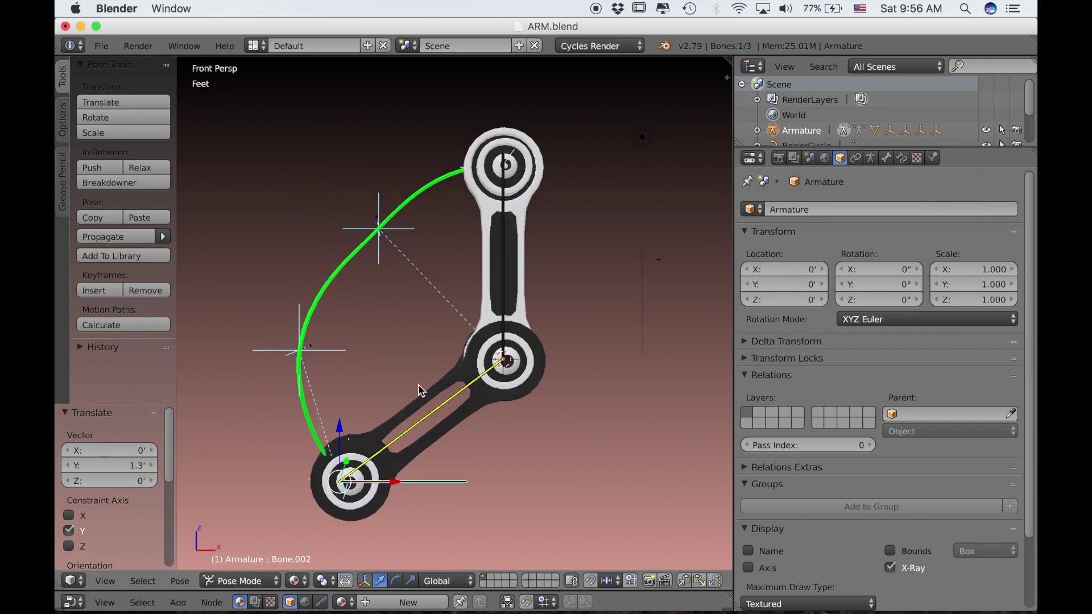
key("g")
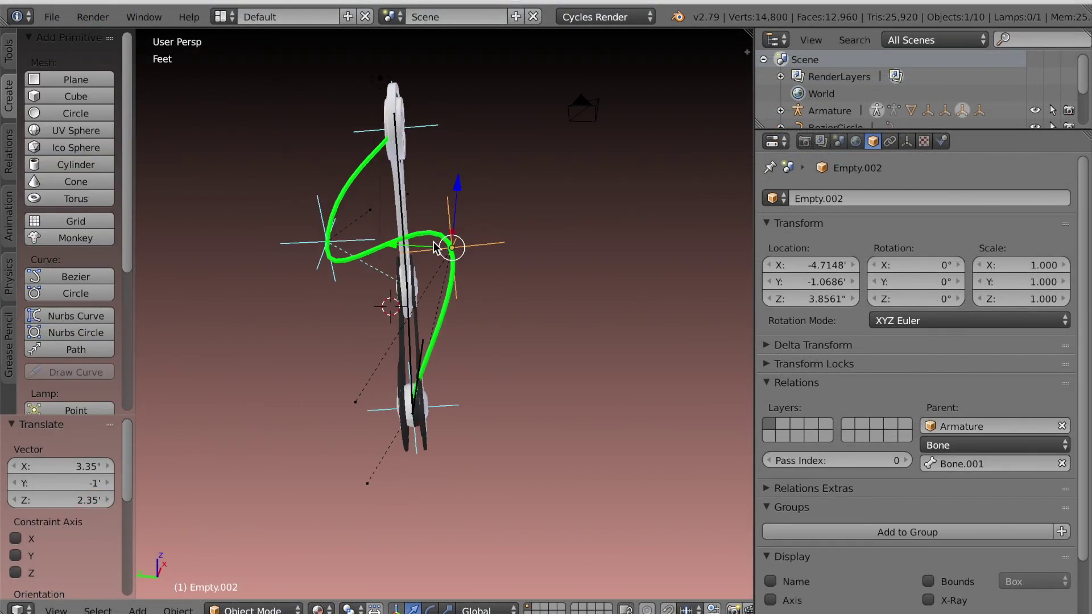
- Move Empty.003 in toward the arm, to X -2.29, Y -1.18, Z 3.90
key("g")
key("y")
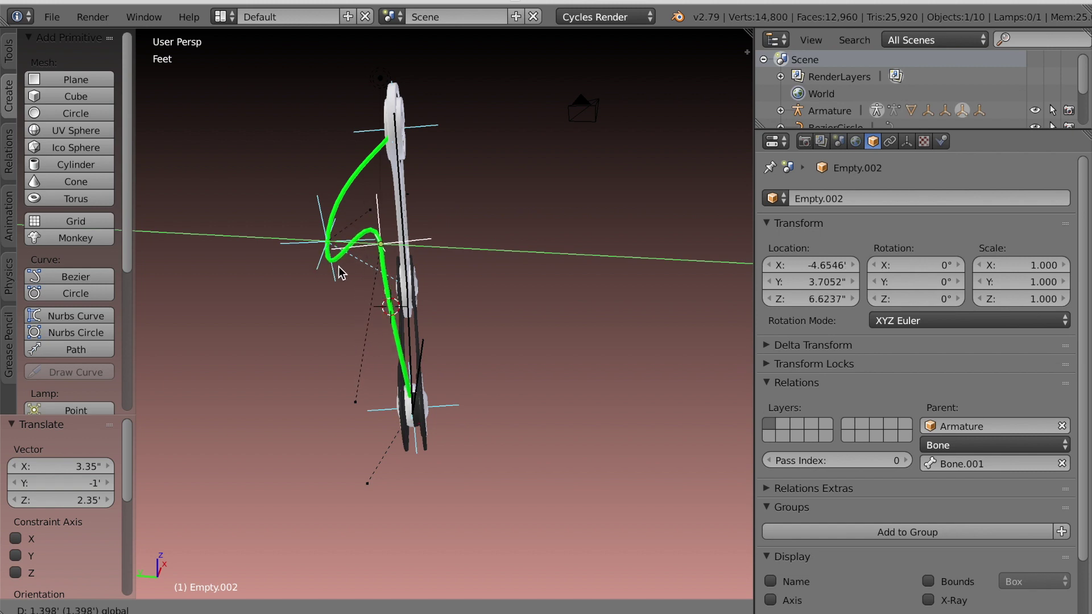
left_click(306, 253)
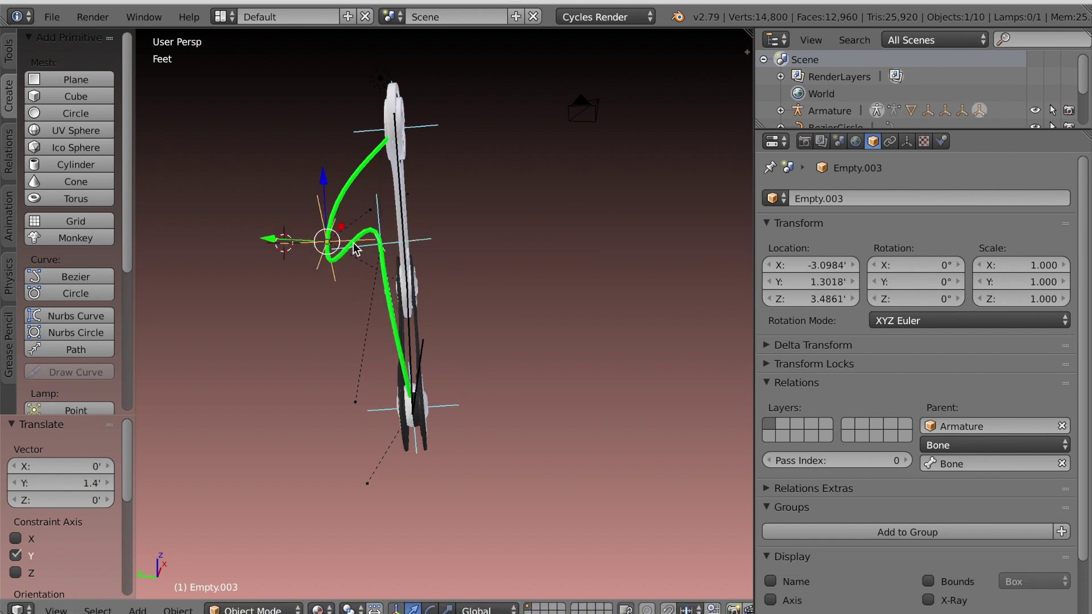
left_click_drag(323, 246, 445, 203)
middle_click_drag(445, 203, 419, 209)
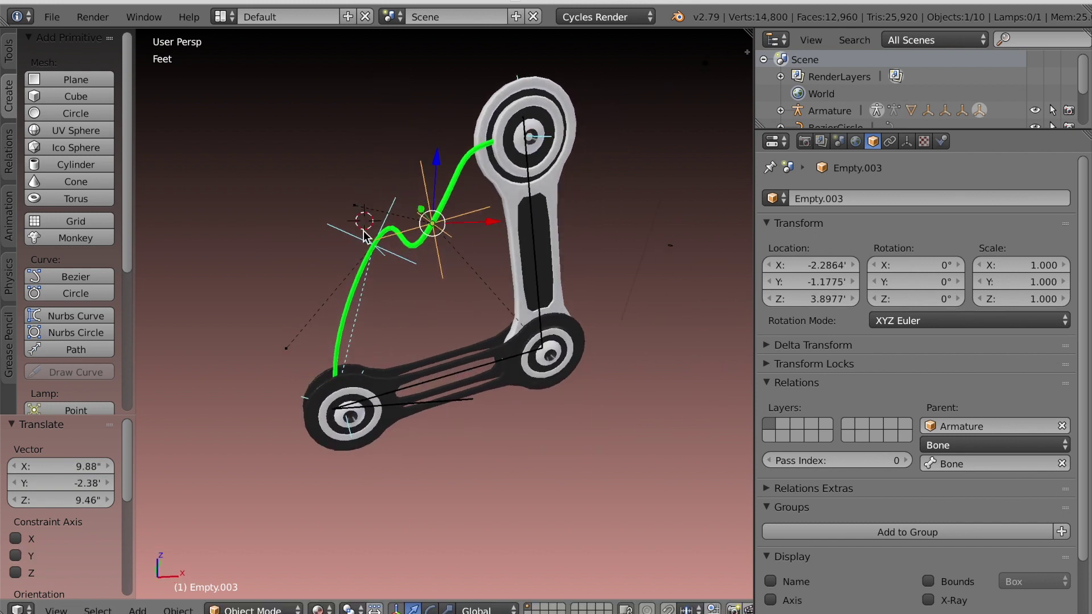
- Drag Empty.002 down-left to about X -4.80, Z -7.49
left_click_drag(355, 239, 322, 308)
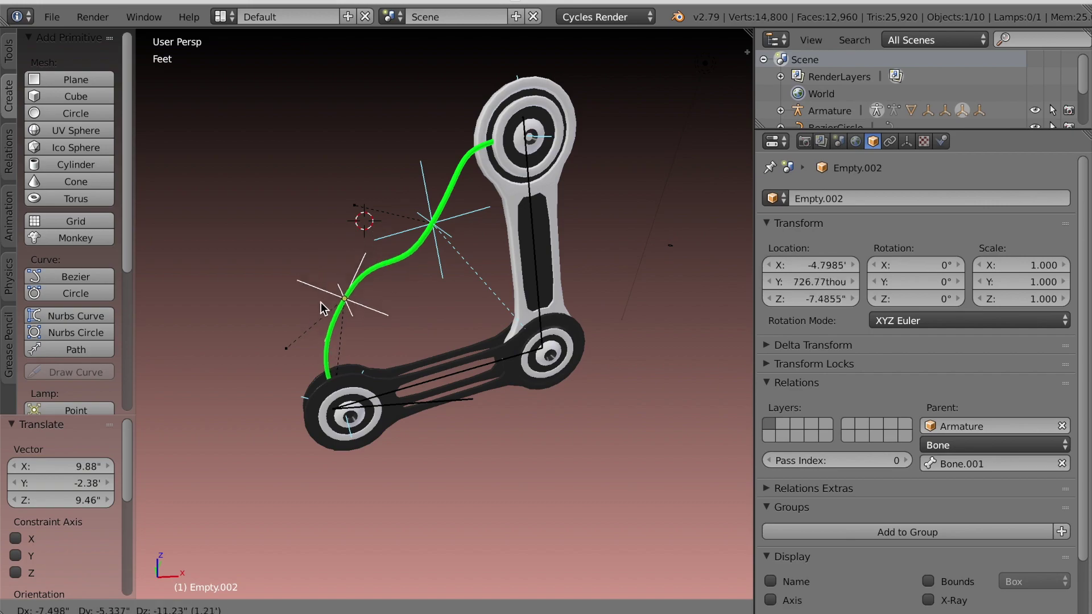